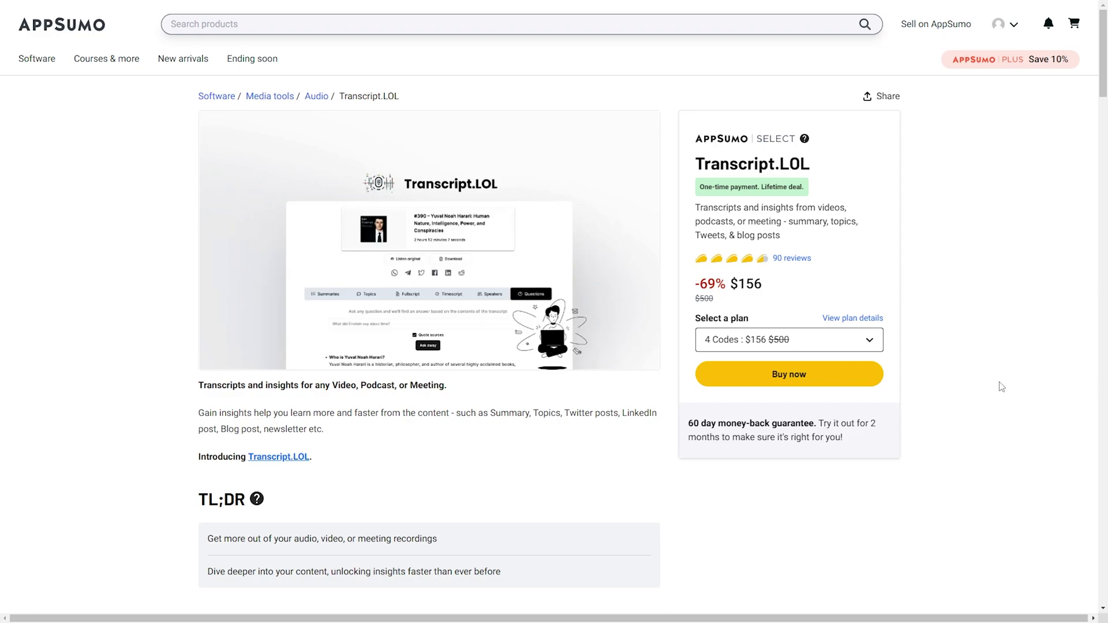
Review the AppSumo plans and set the third plan card to 4 Codes for $156
scroll(1002, 386, down, 5)
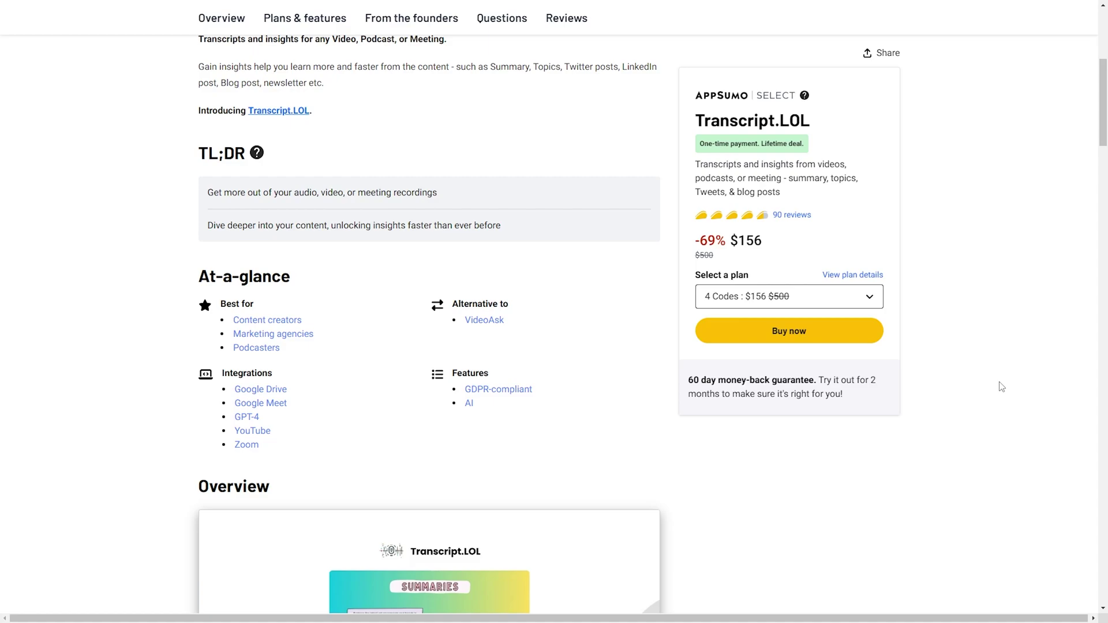
scroll(1002, 387, up, 6)
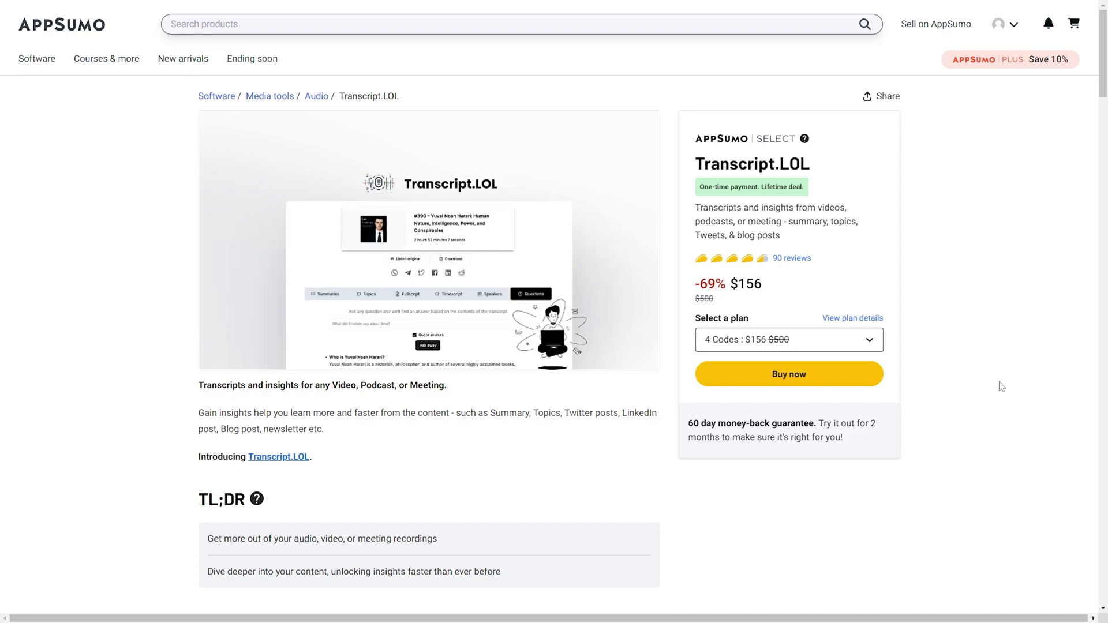
scroll(1002, 387, down, 20)
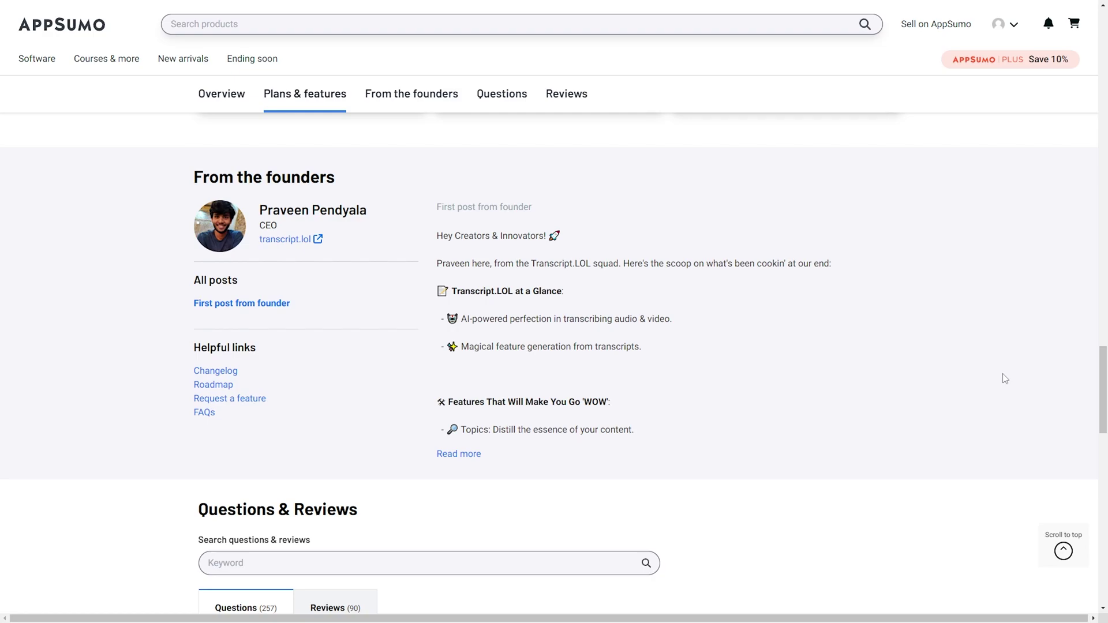
scroll(739, 446, down, 10)
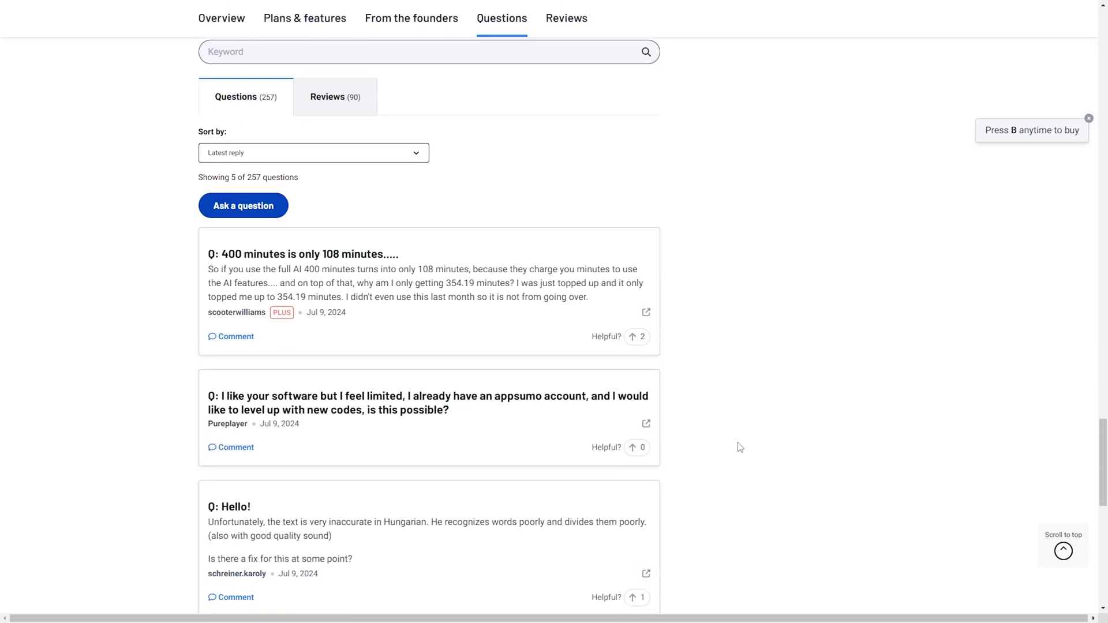
scroll(740, 447, down, 8)
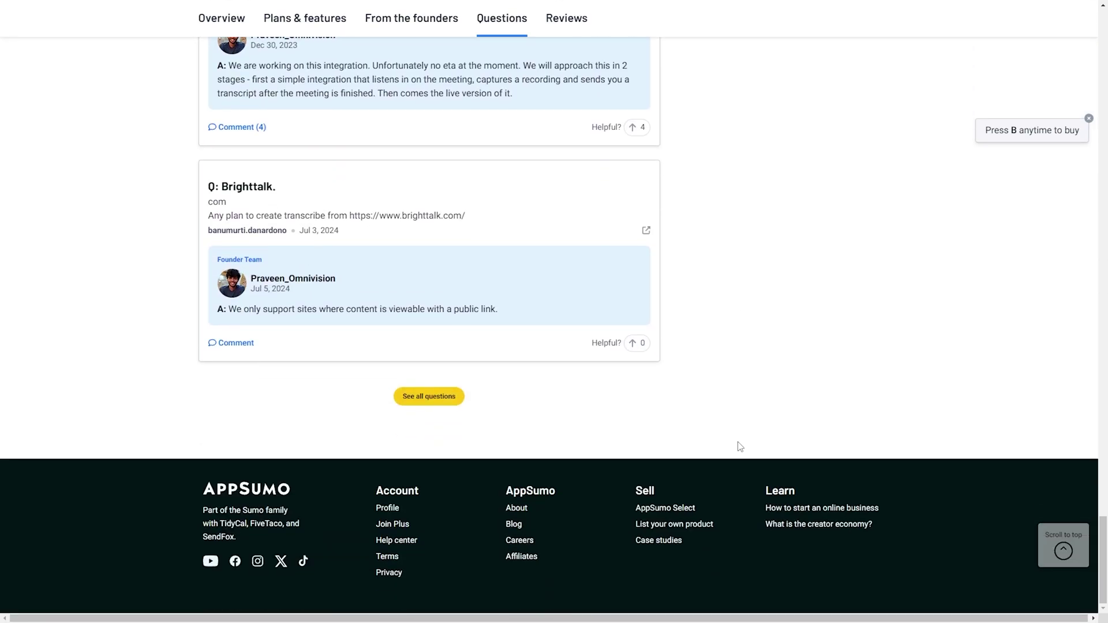
scroll(740, 446, up, 6)
scroll(740, 447, up, 6)
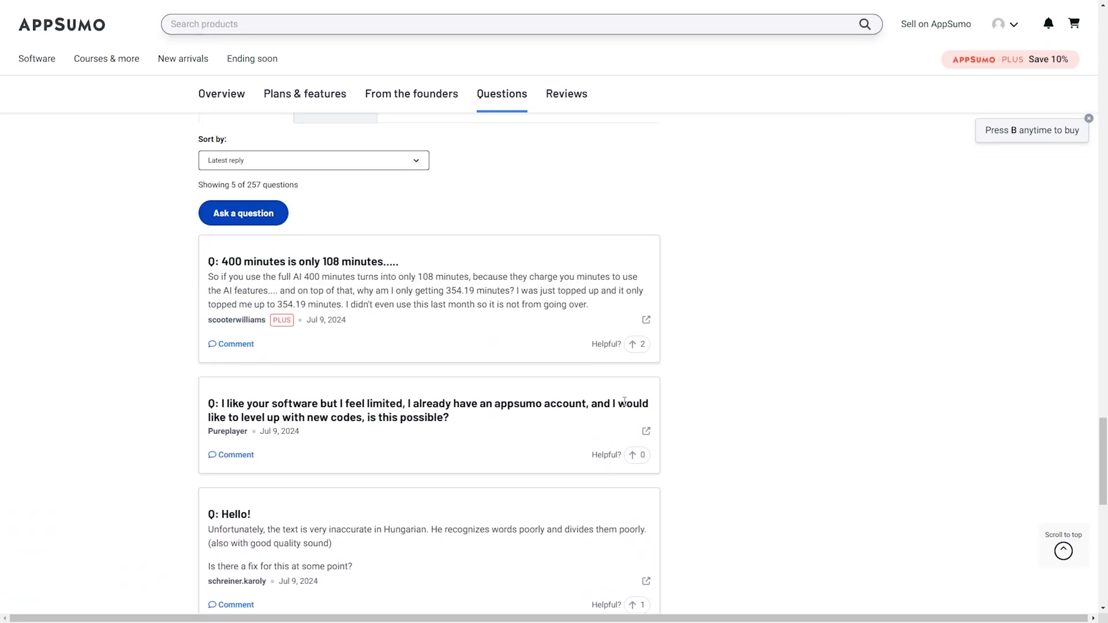
scroll(638, 349, down, 20)
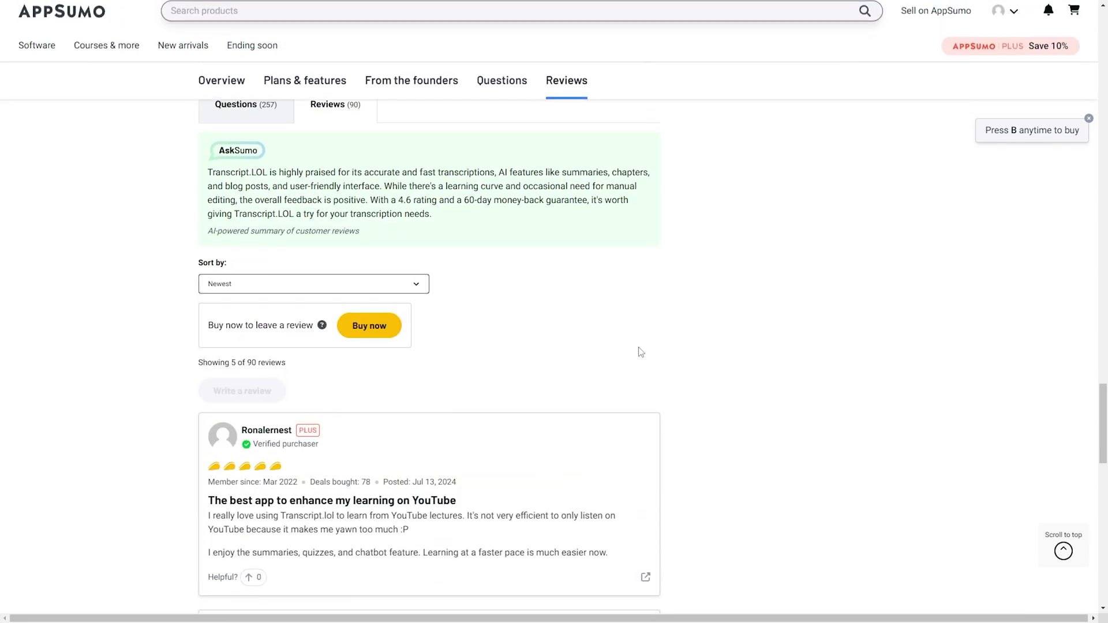
scroll(639, 351, down, 3)
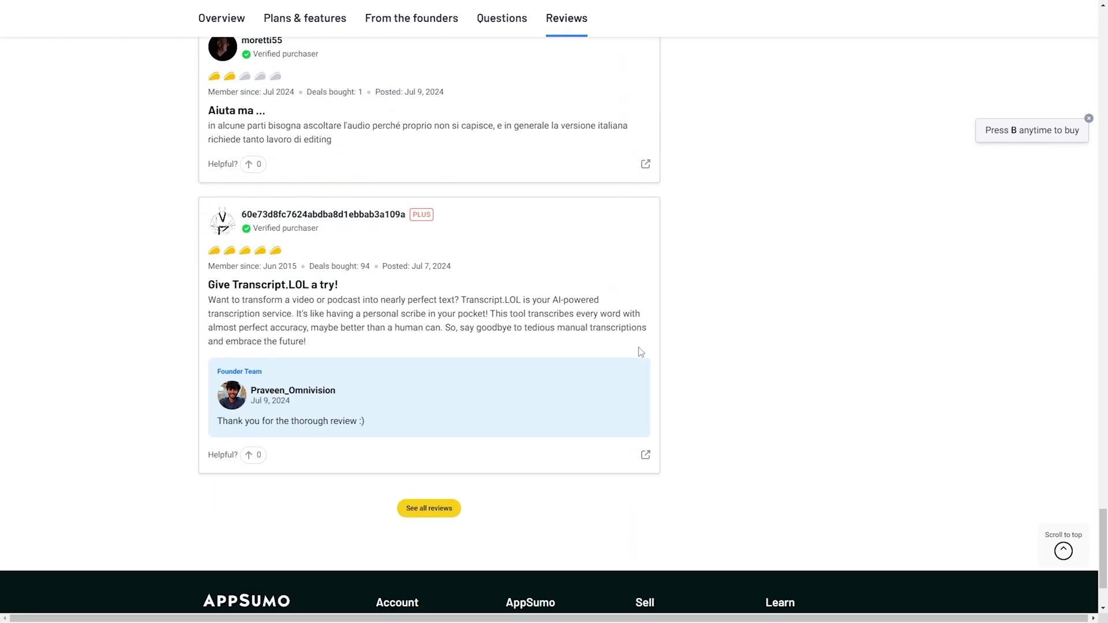
scroll(898, 471, up, 6)
scroll(899, 474, up, 15)
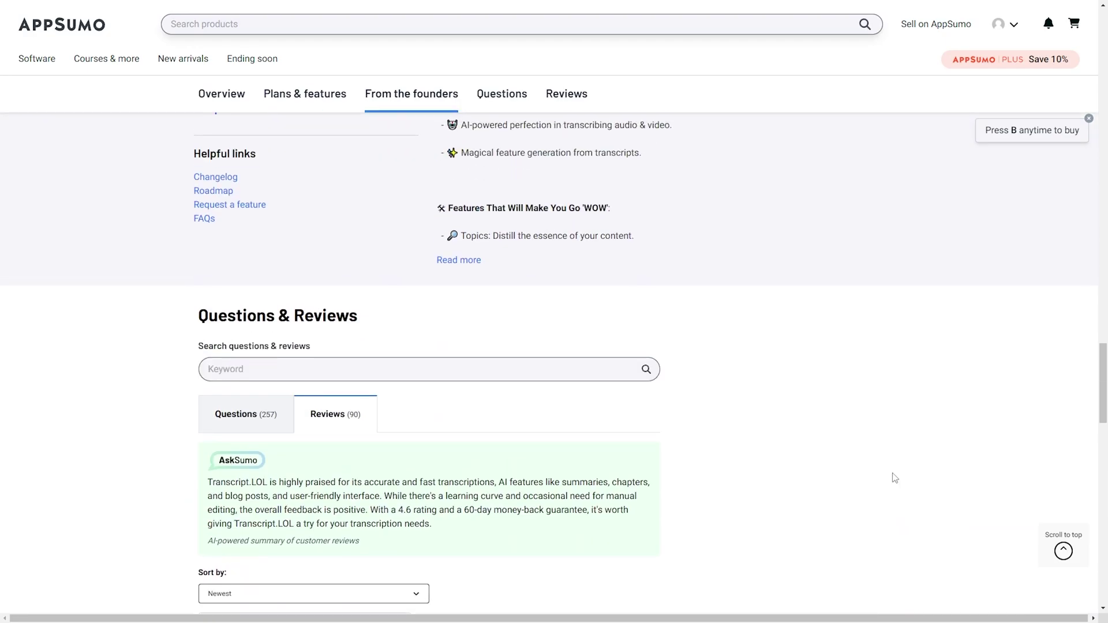
scroll(878, 462, up, 8)
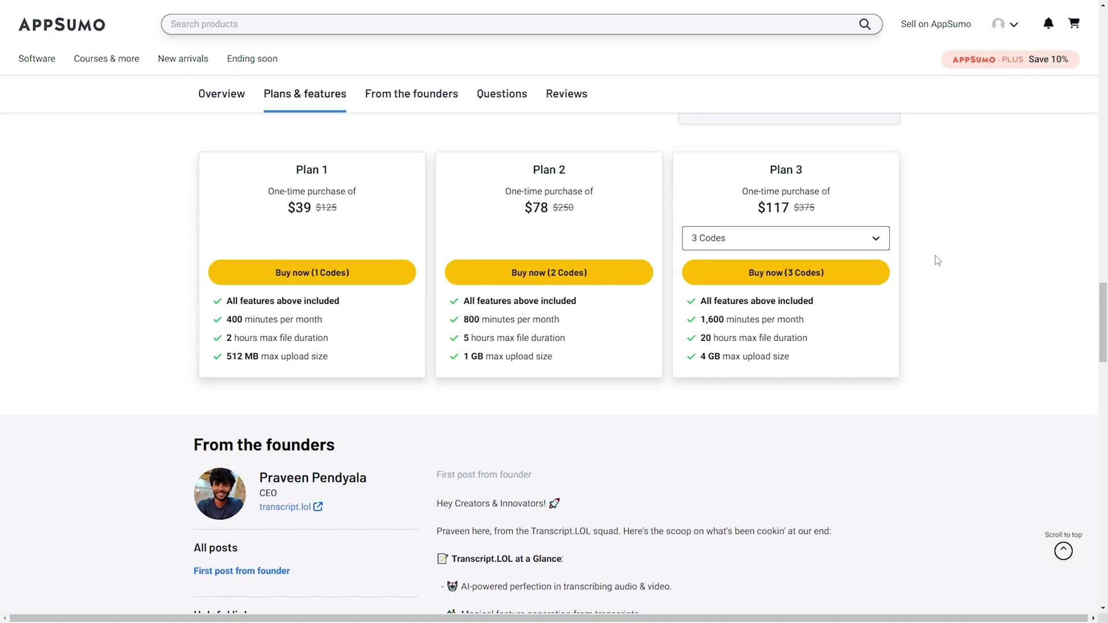
click(878, 239)
click(808, 287)
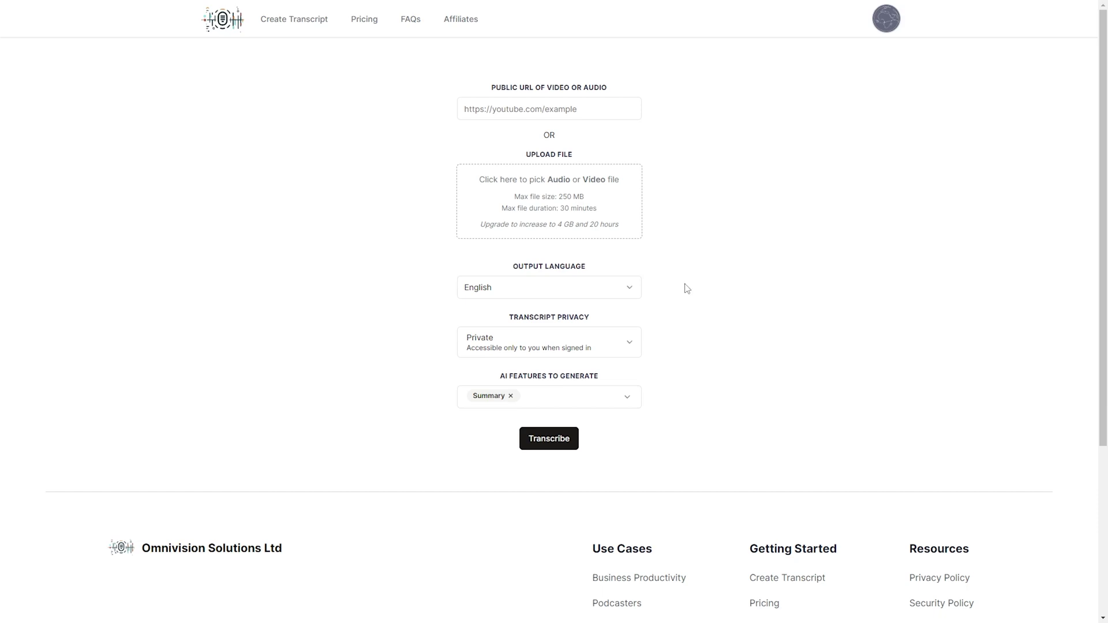
click(634, 287)
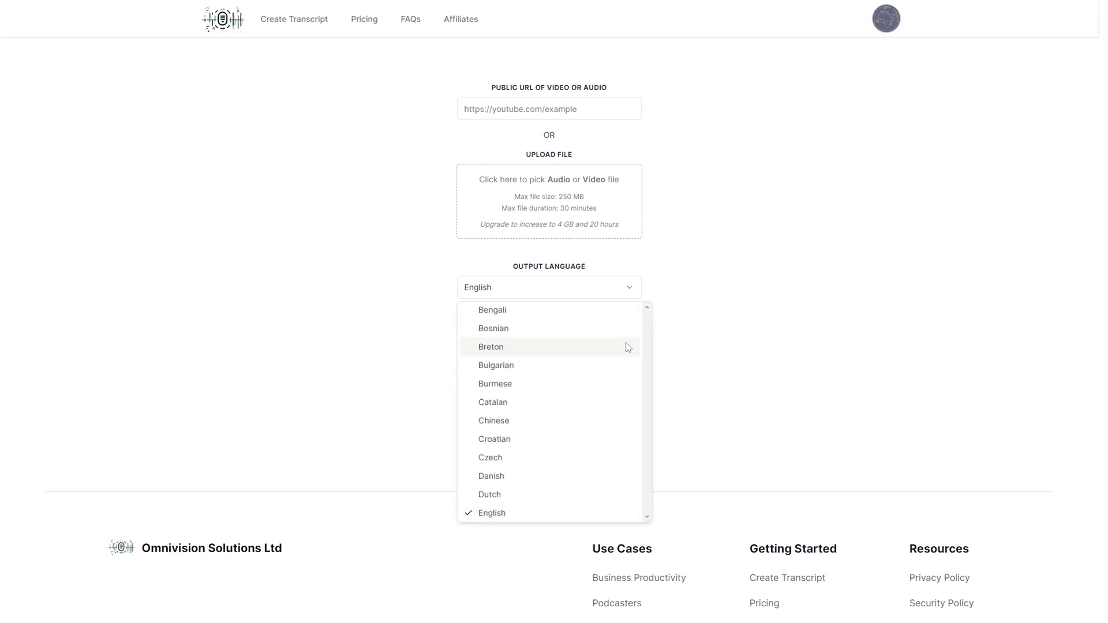
scroll(615, 364, down, 8)
scroll(614, 361, down, 15)
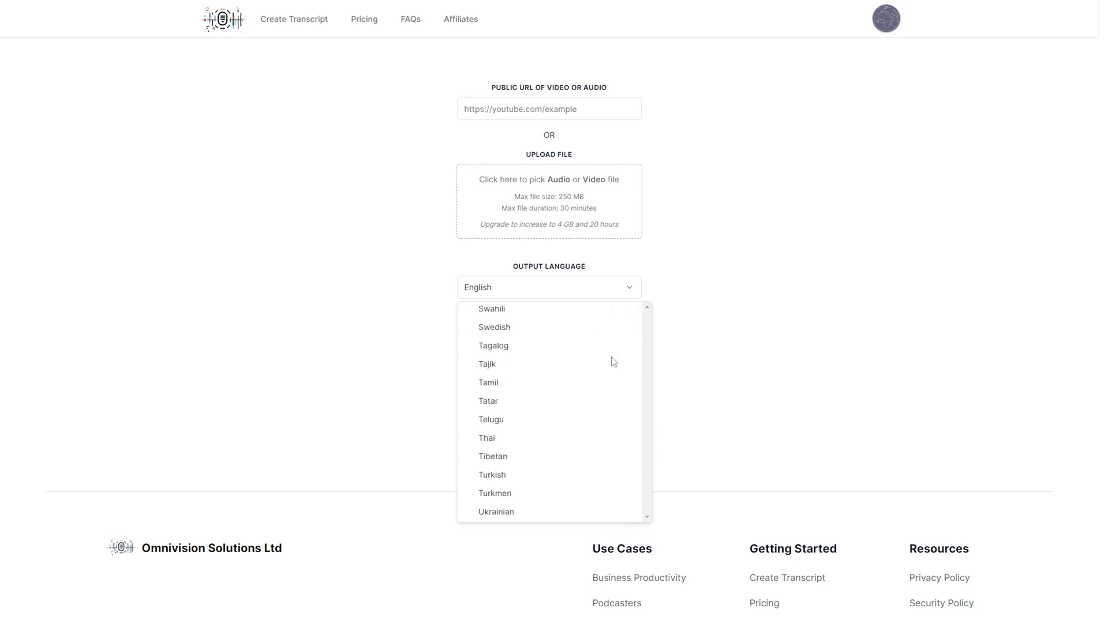
scroll(614, 360, up, 15)
click(776, 231)
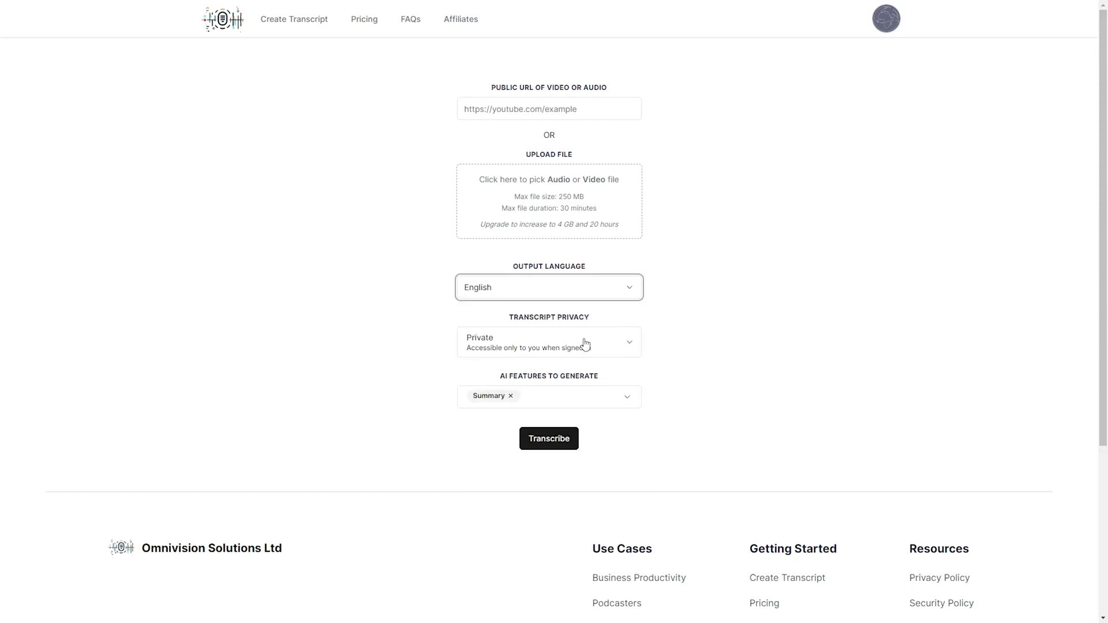
click(631, 342)
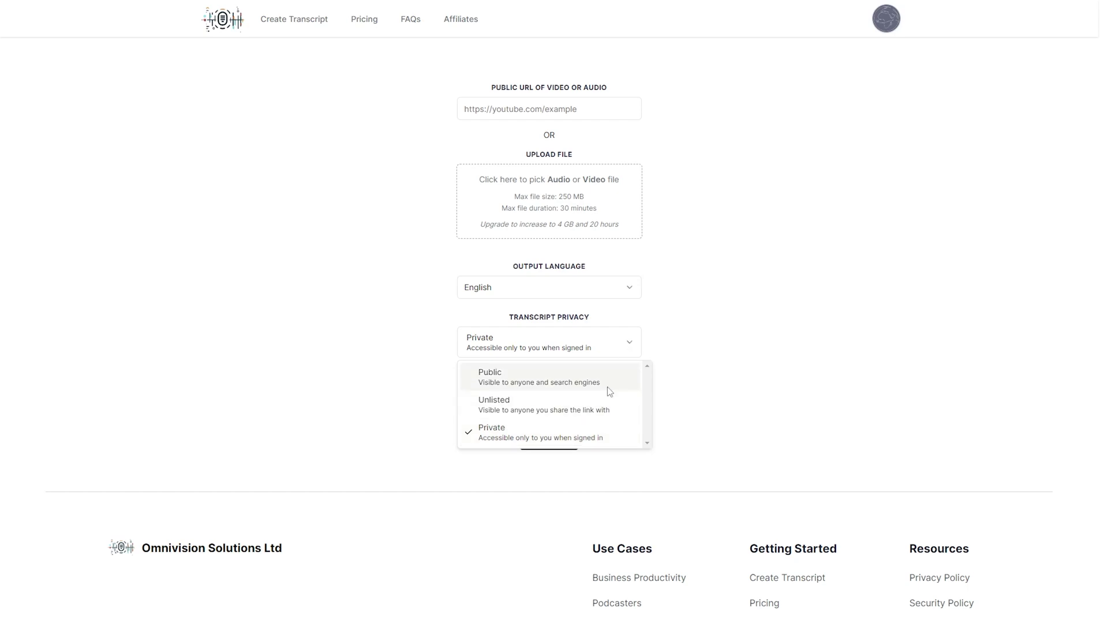
click(841, 359)
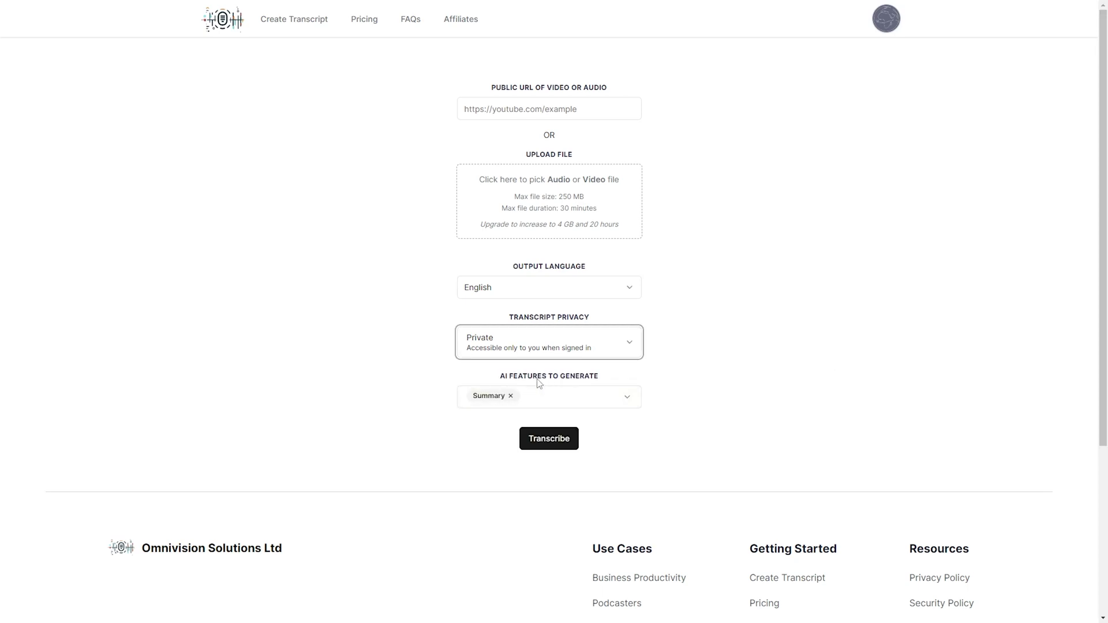
Add Topics, Chapters and Blog Post to the AI features to generate
click(615, 403)
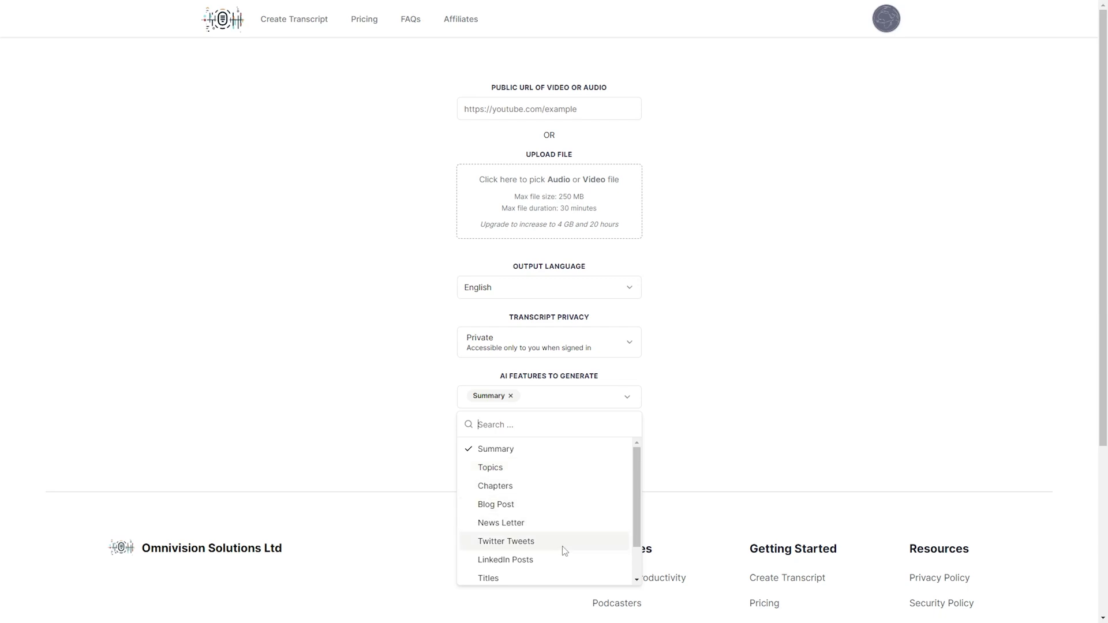
scroll(534, 568, down, 2)
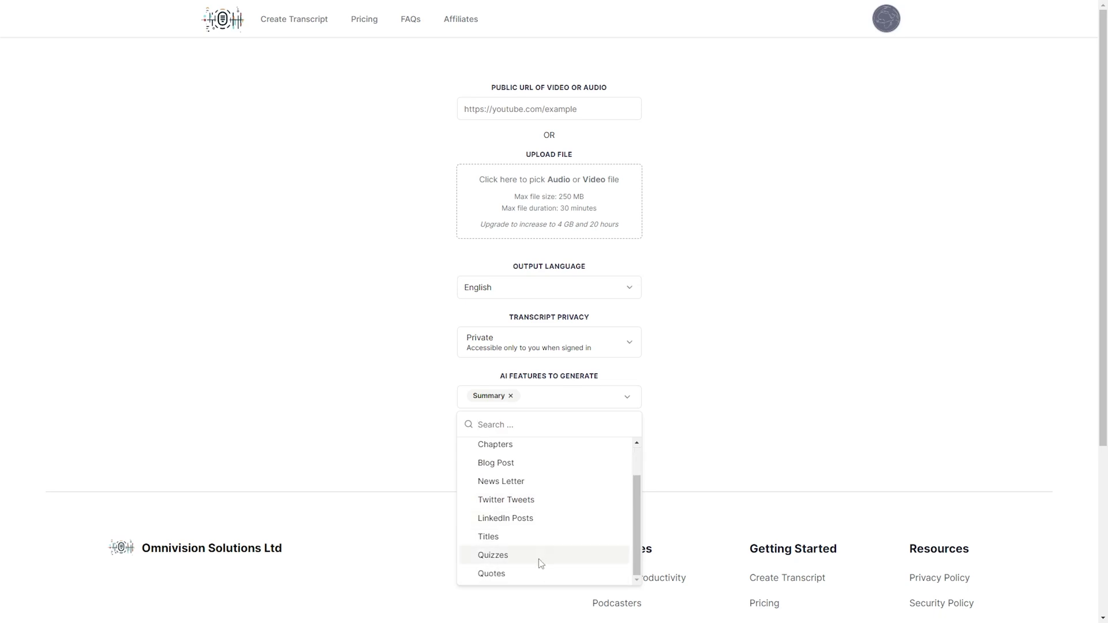
scroll(539, 564, up, 3)
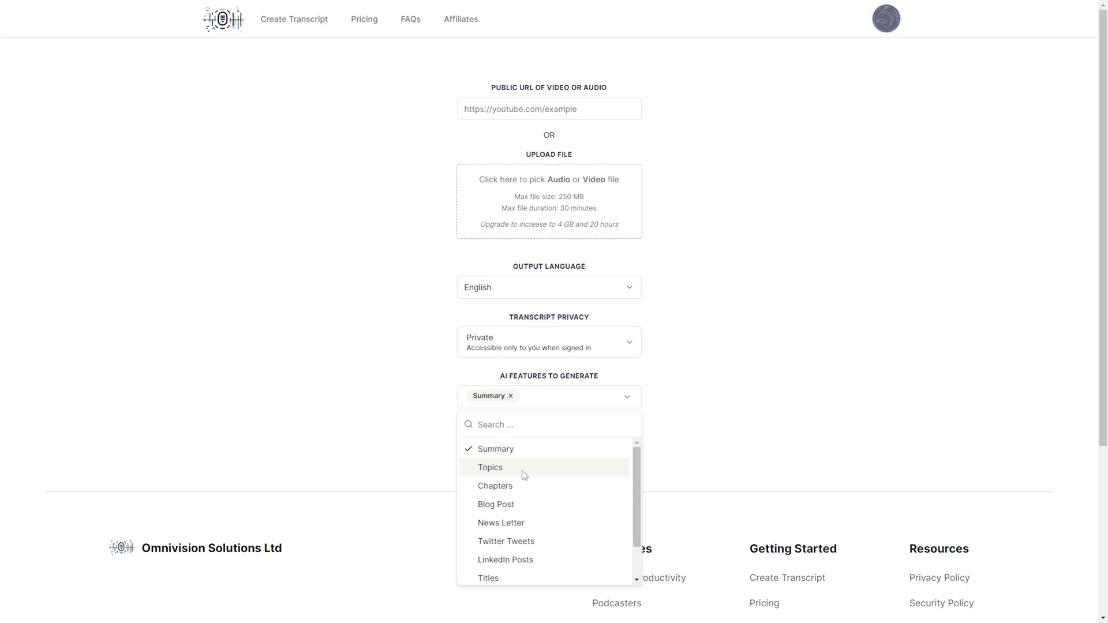
click(523, 471)
click(516, 488)
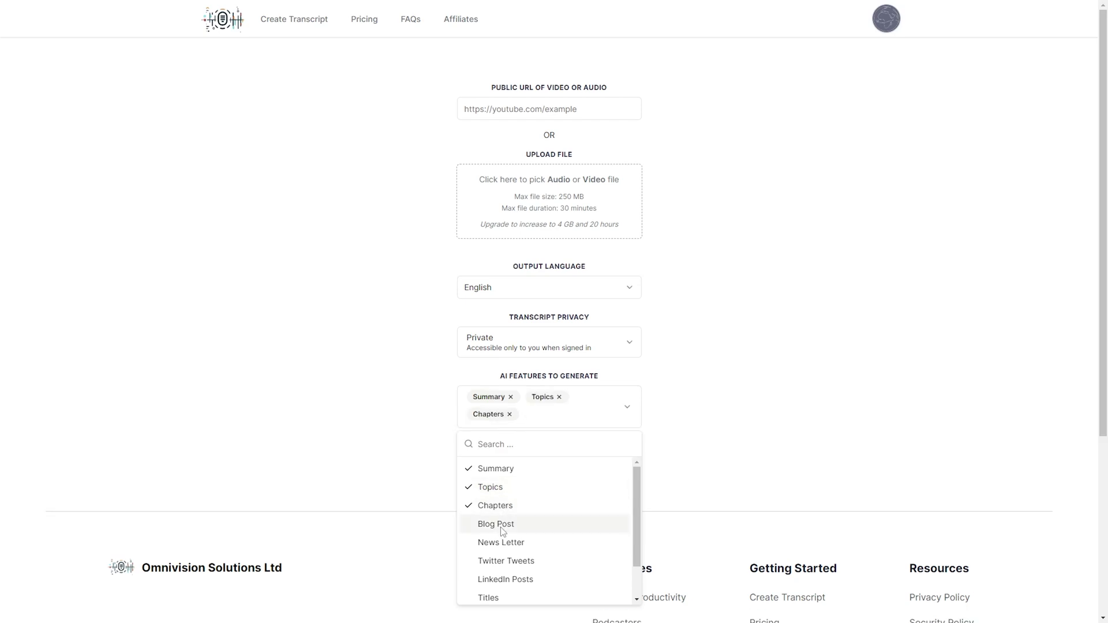
click(516, 526)
Also add News Letter, Twitter Tweets, LinkedIn Posts, Titles, Quizzes and Quotes to the AI features
scroll(516, 515, down, 2)
click(516, 508)
click(520, 536)
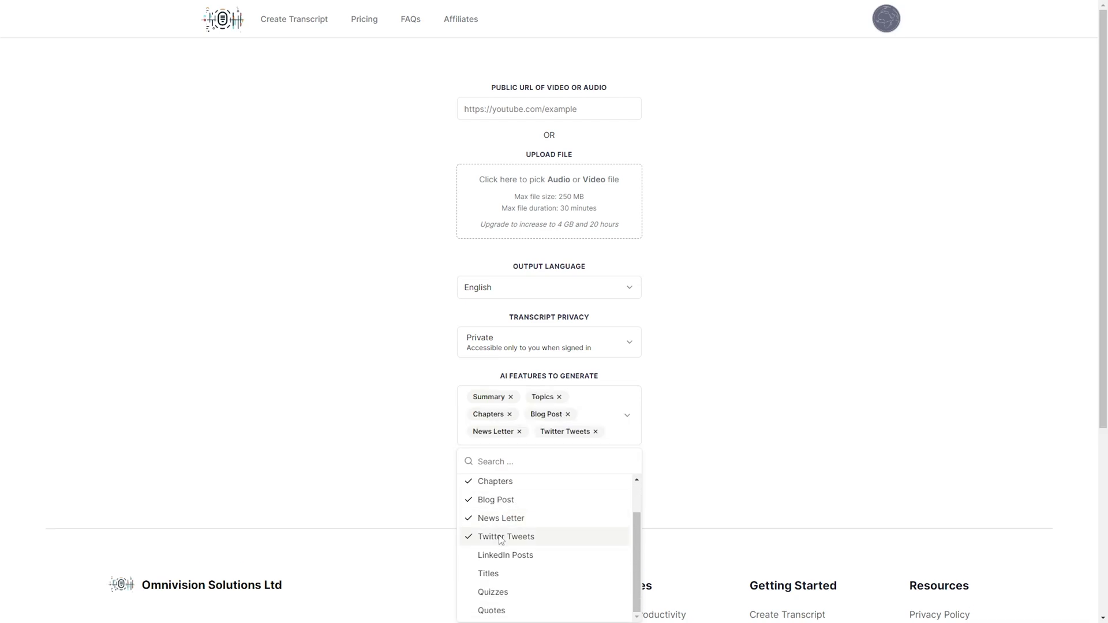
scroll(576, 522, down, 2)
scroll(573, 517, down, 3)
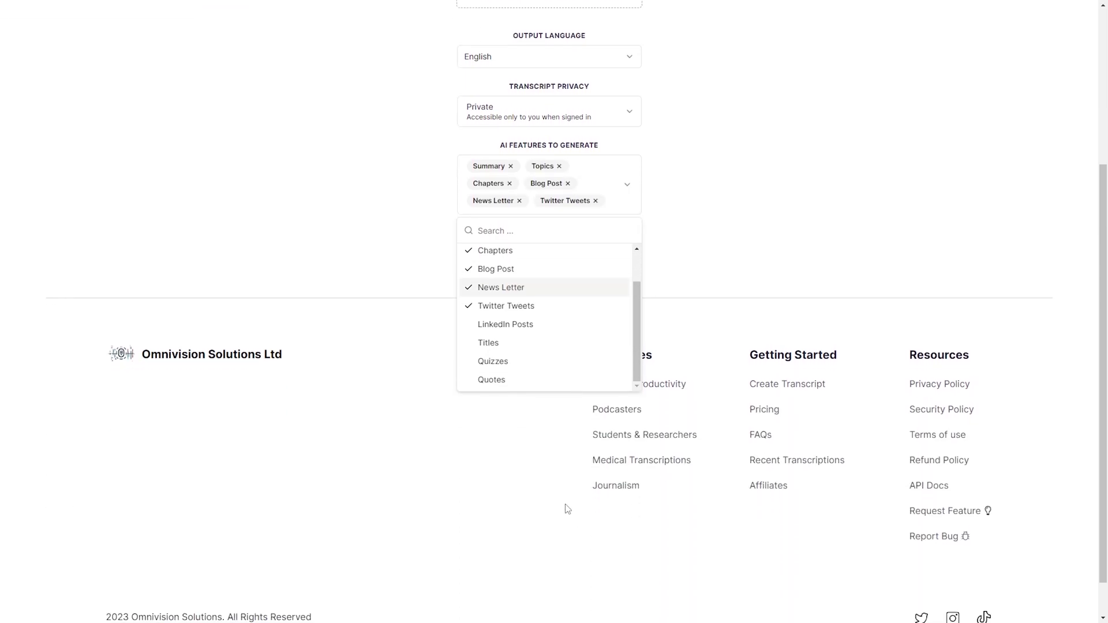
click(547, 332)
click(536, 360)
click(513, 379)
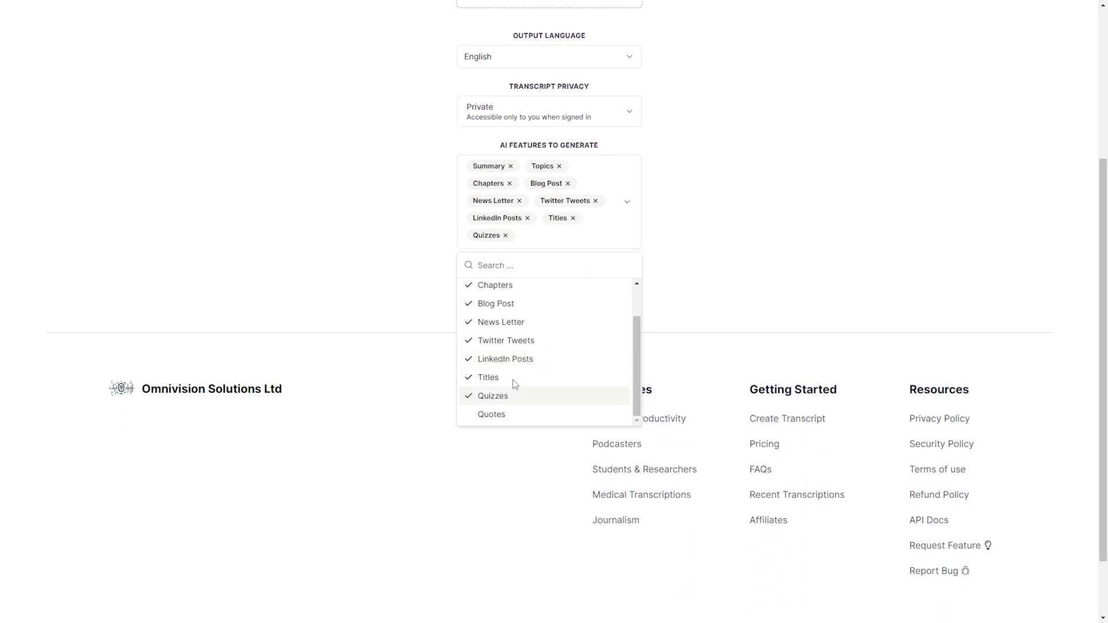
click(504, 415)
click(770, 353)
Paste the YouTube video link into the Public URL field
scroll(773, 375, up, 4)
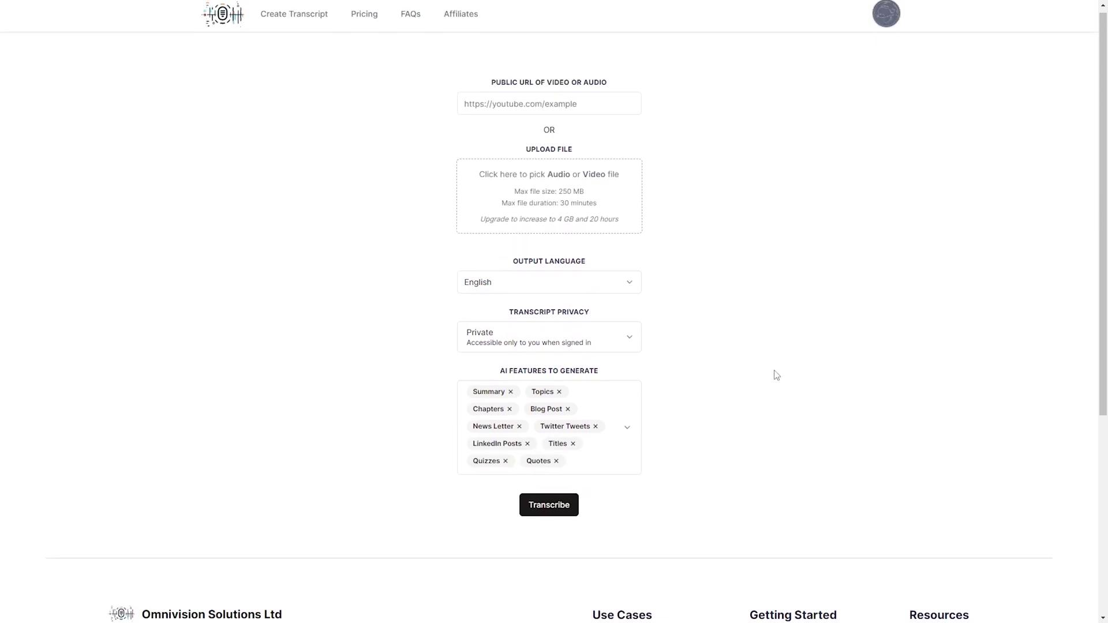
click(553, 117)
text(https://www.youtube.com/watch?v=WjJ-kpgps1c)
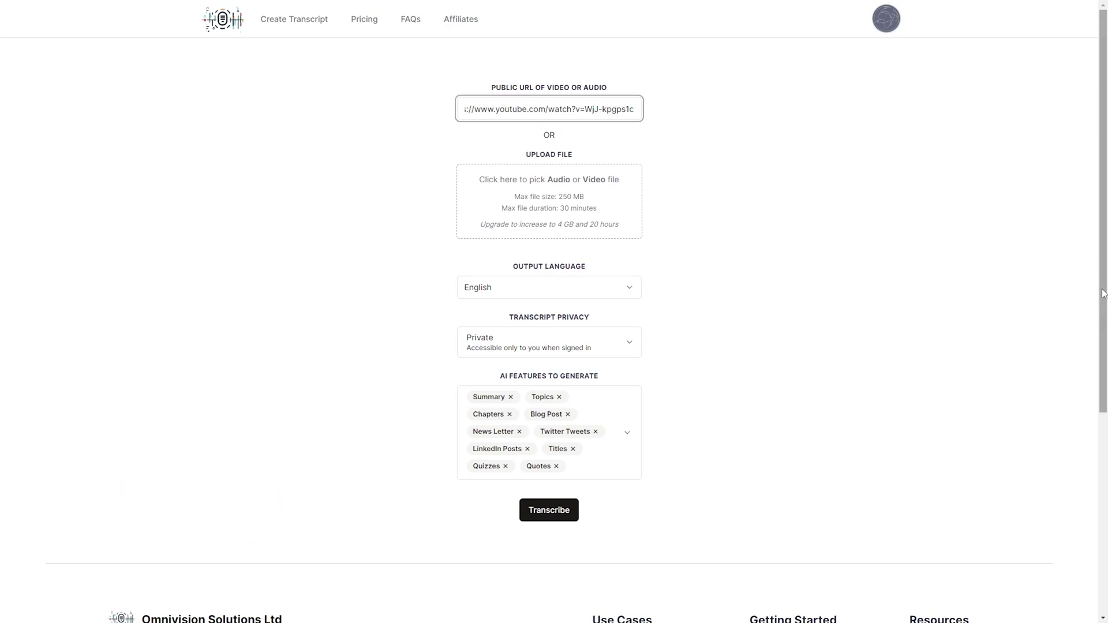
click(999, 276)
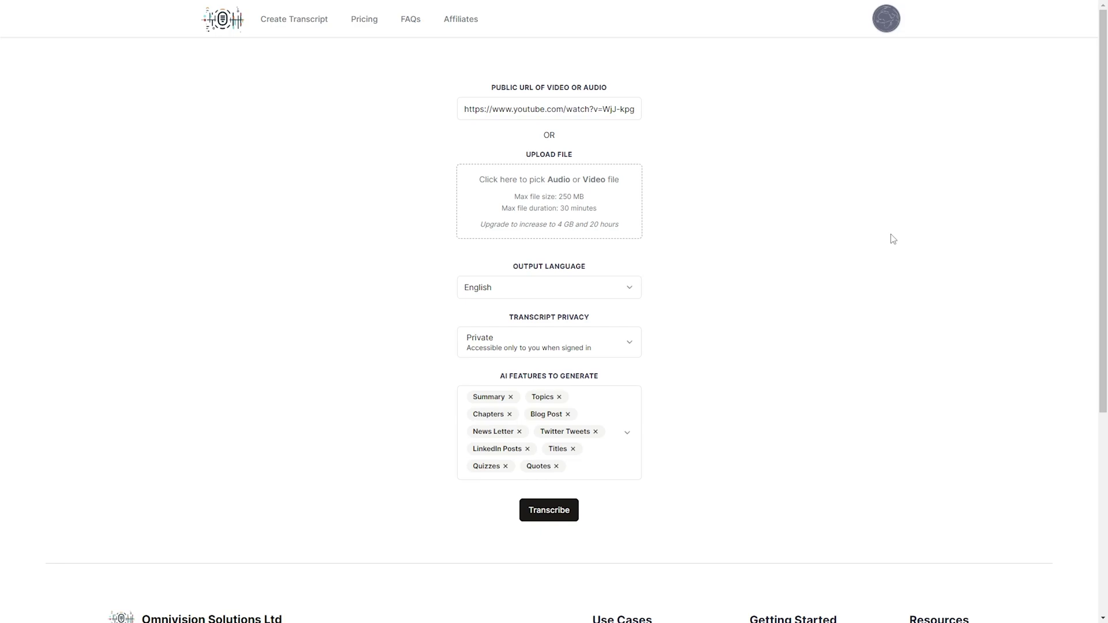
click(546, 510)
scroll(827, 437, up, 3)
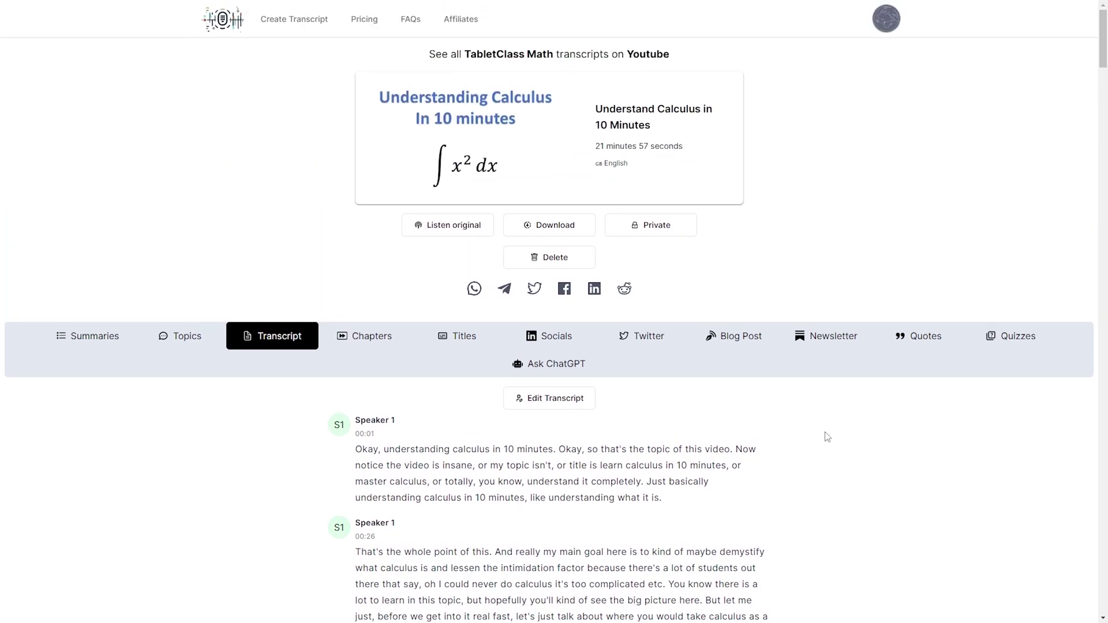
scroll(827, 437, down, 10)
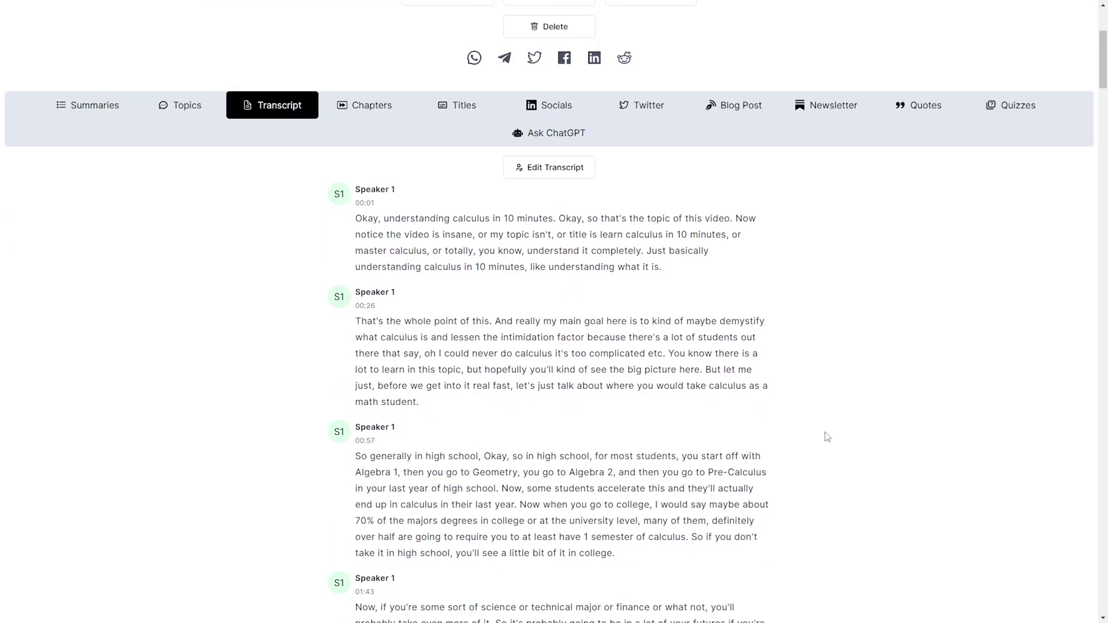
scroll(827, 437, down, 13)
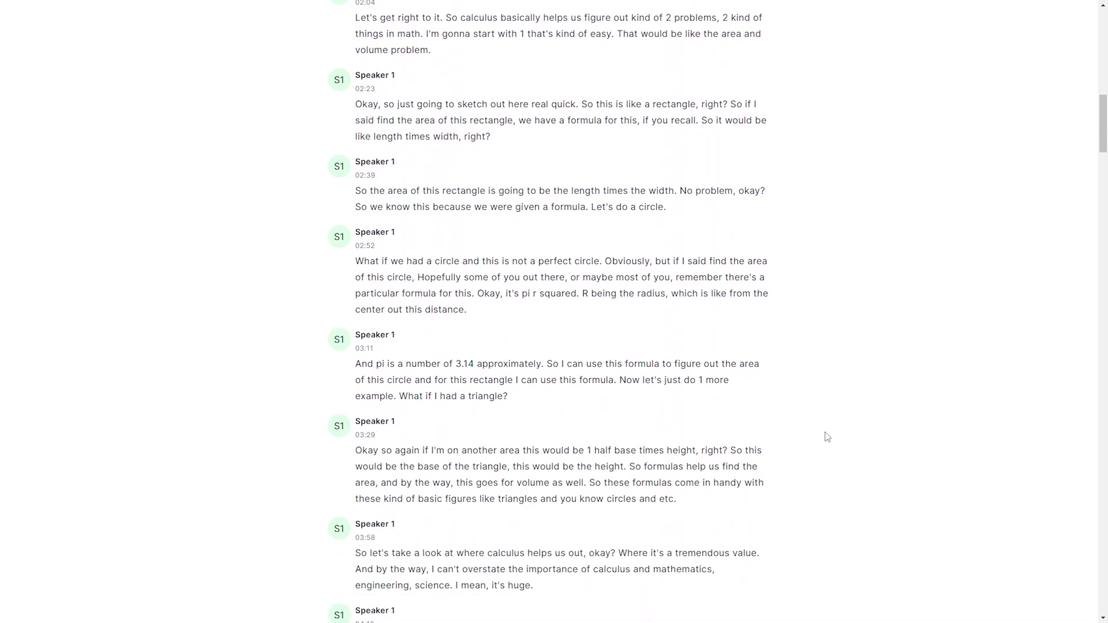
scroll(827, 437, up, 15)
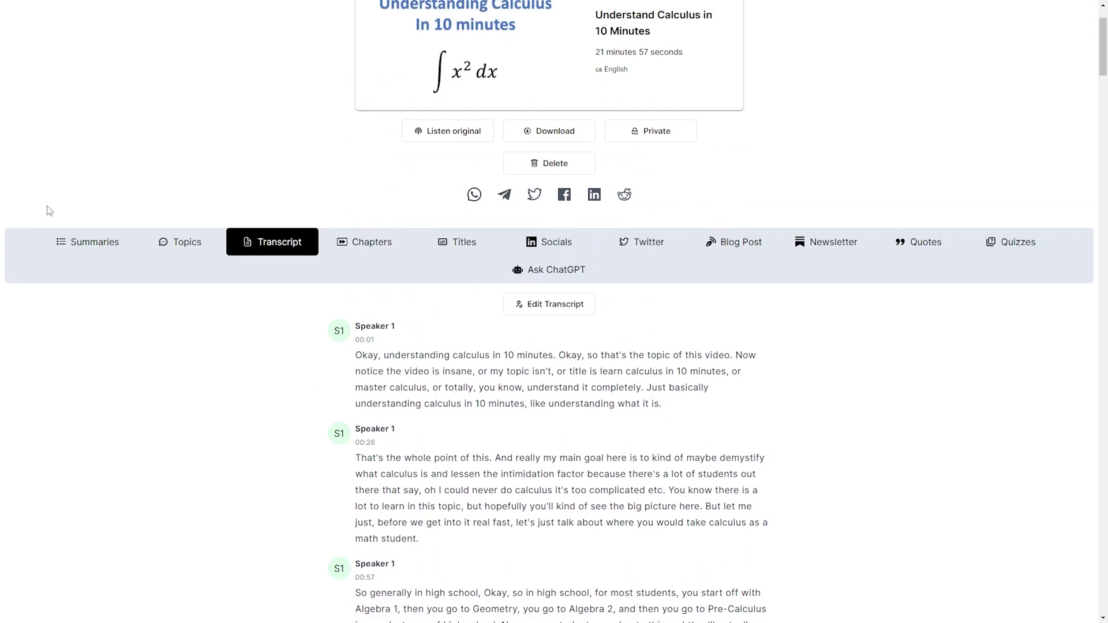
Show the AI summary and expand it into sections 00:01–10:02, 09:58–20:22 and 19:52–21:52
click(110, 252)
scroll(171, 404, down, 3)
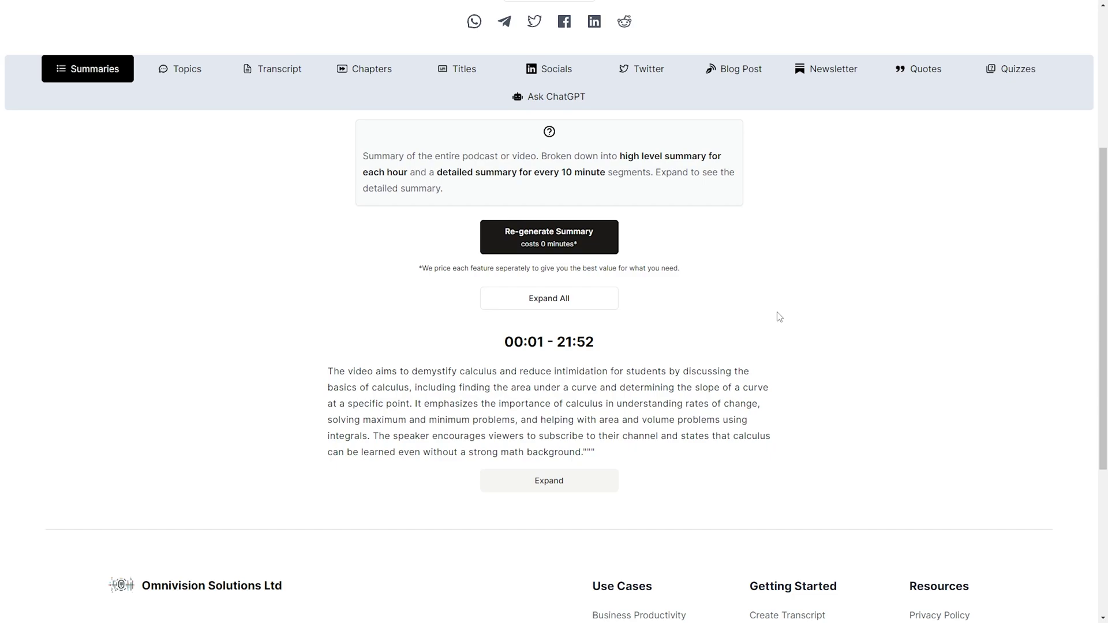
click(606, 485)
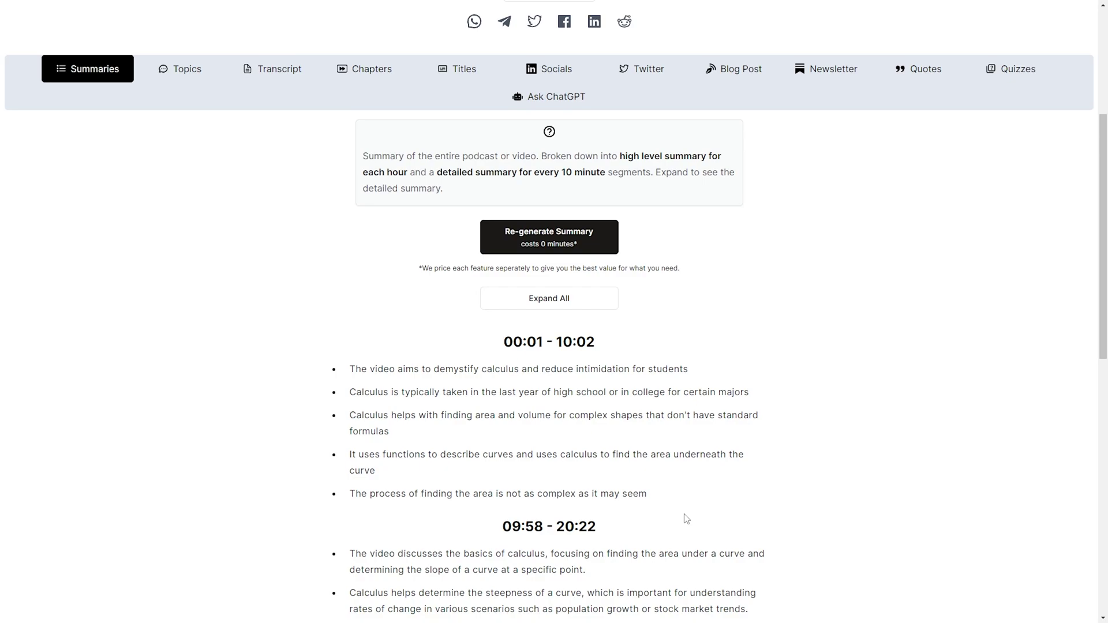
scroll(685, 517, down, 3)
scroll(686, 517, down, 2)
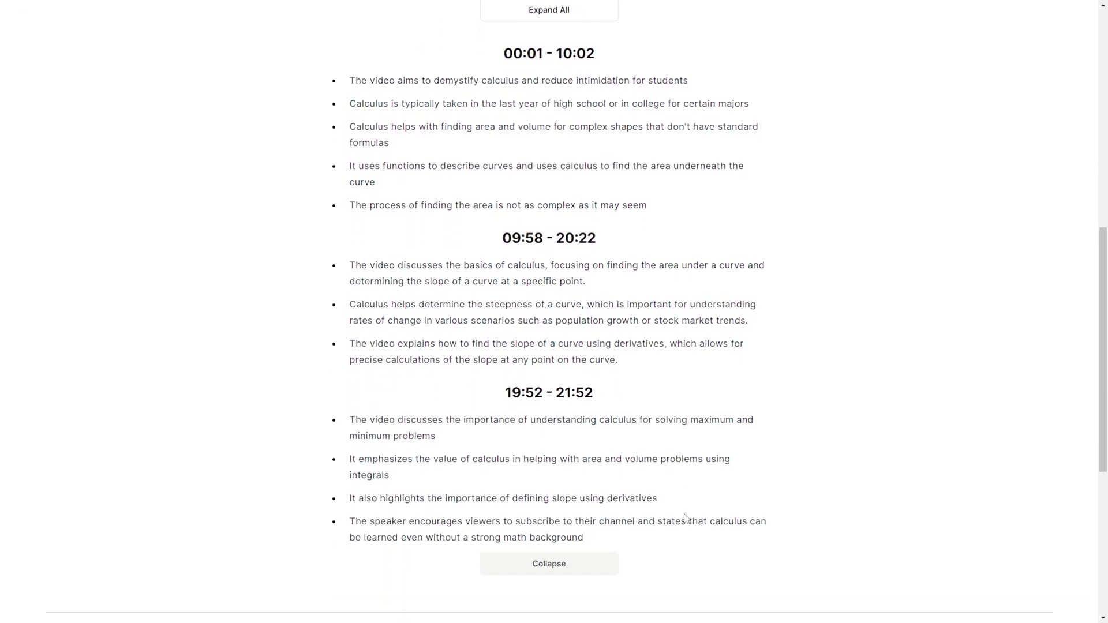
scroll(685, 517, down, 1)
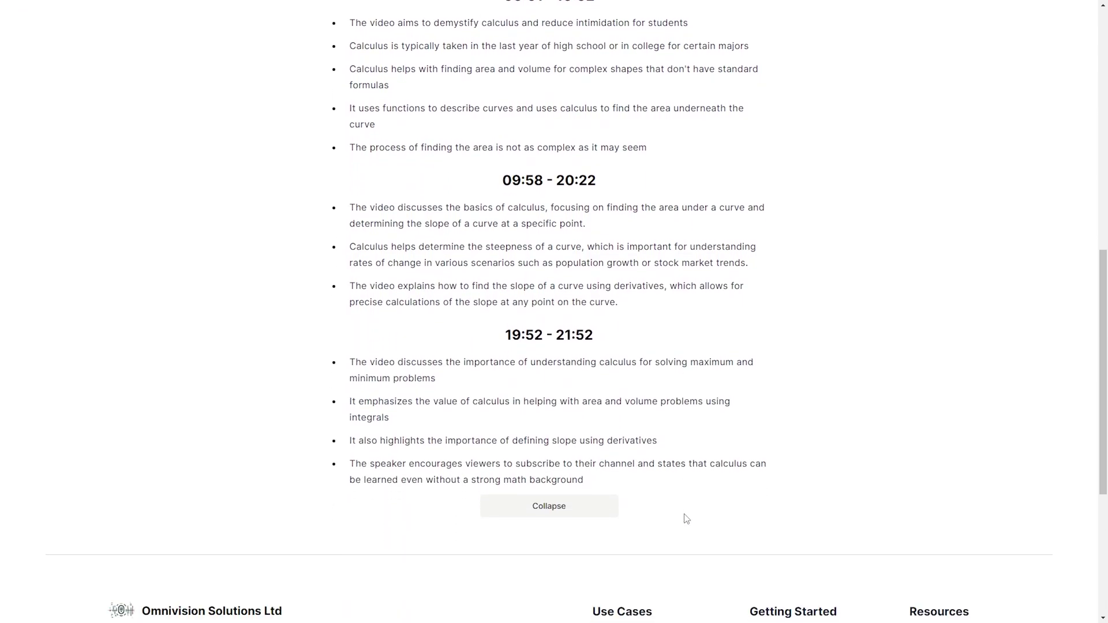
scroll(687, 519, up, 5)
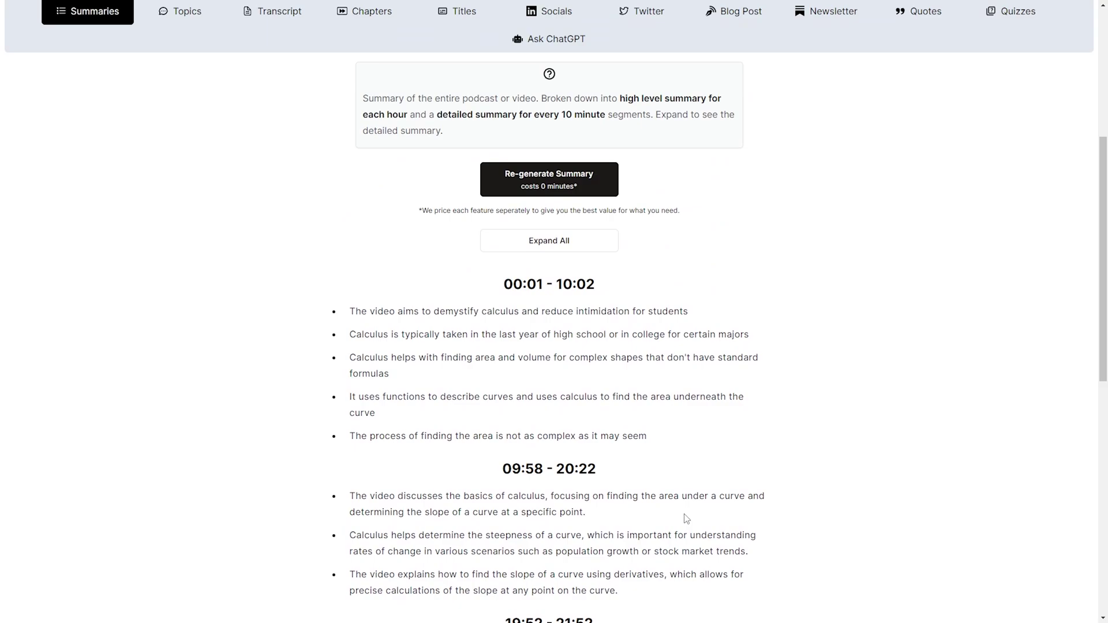
scroll(676, 498, up, 2)
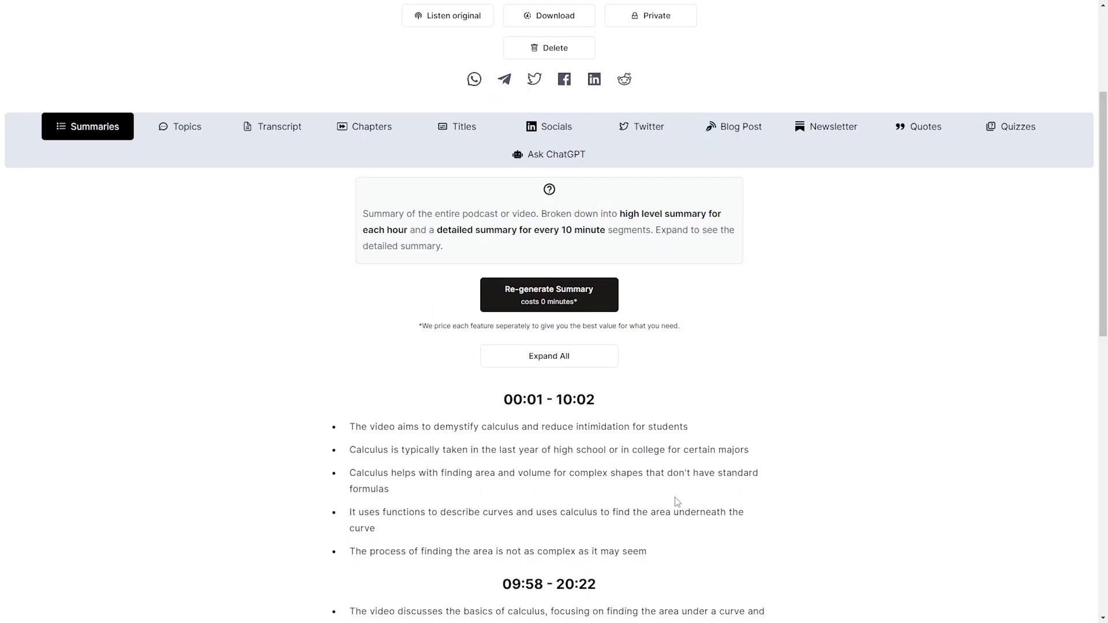
Review the video's topics by segment, then its chapter list
click(198, 131)
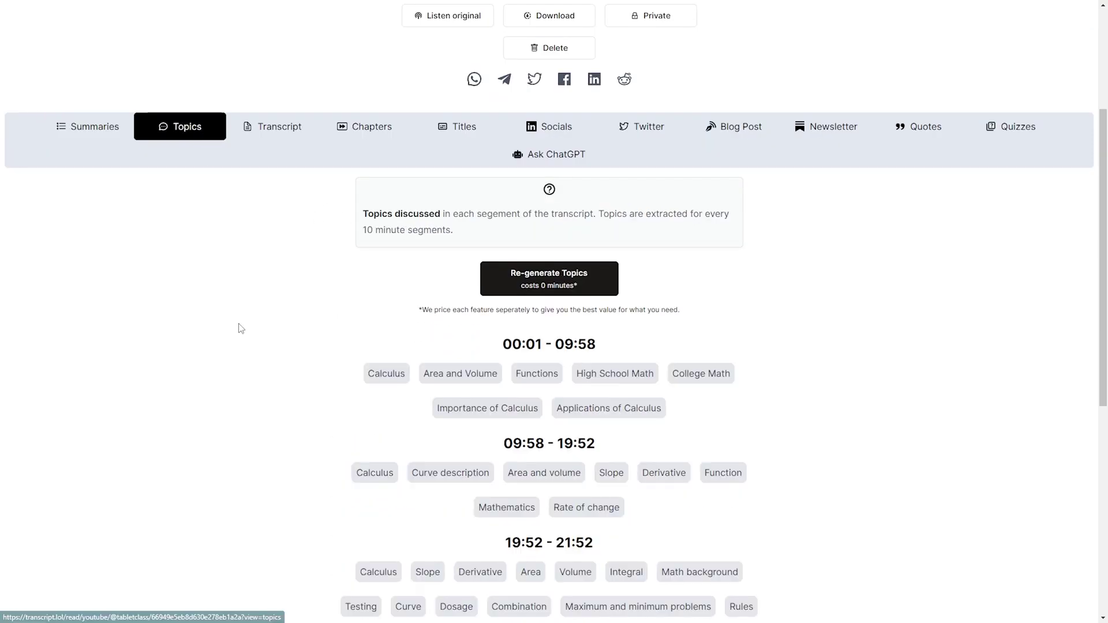
scroll(241, 324, down, 1)
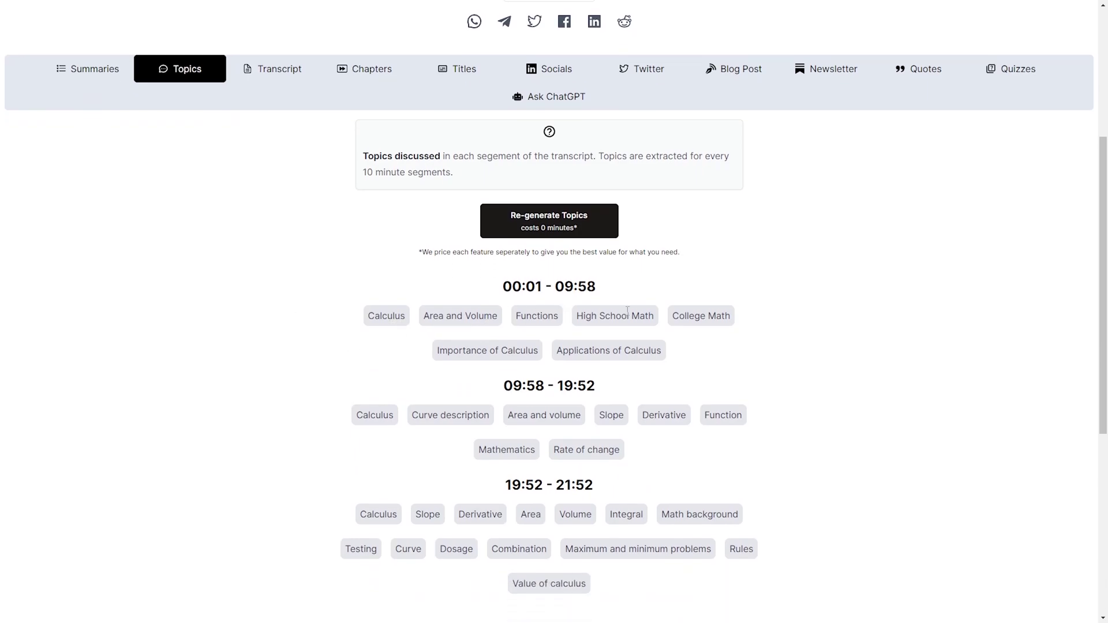
scroll(668, 333, down, 1)
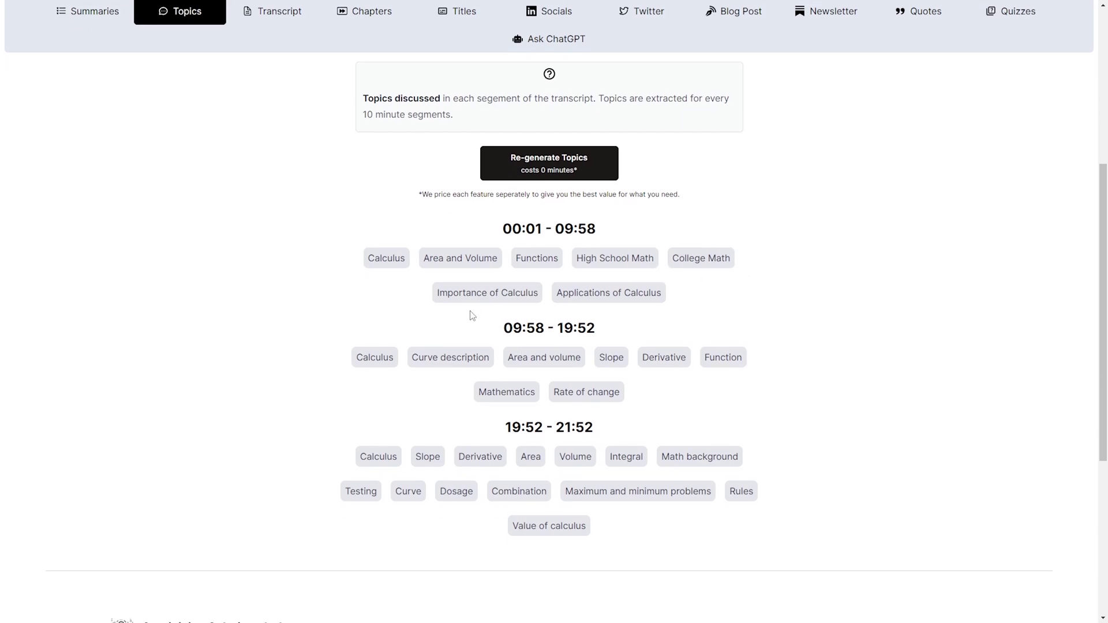
scroll(404, 358, down, 4)
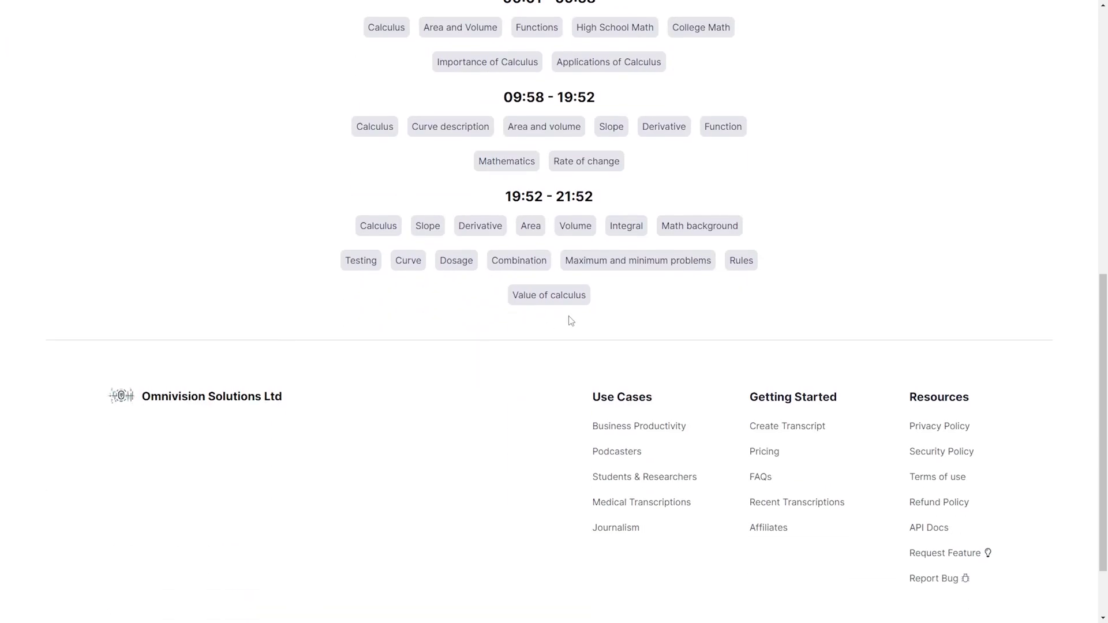
scroll(739, 271, up, 5)
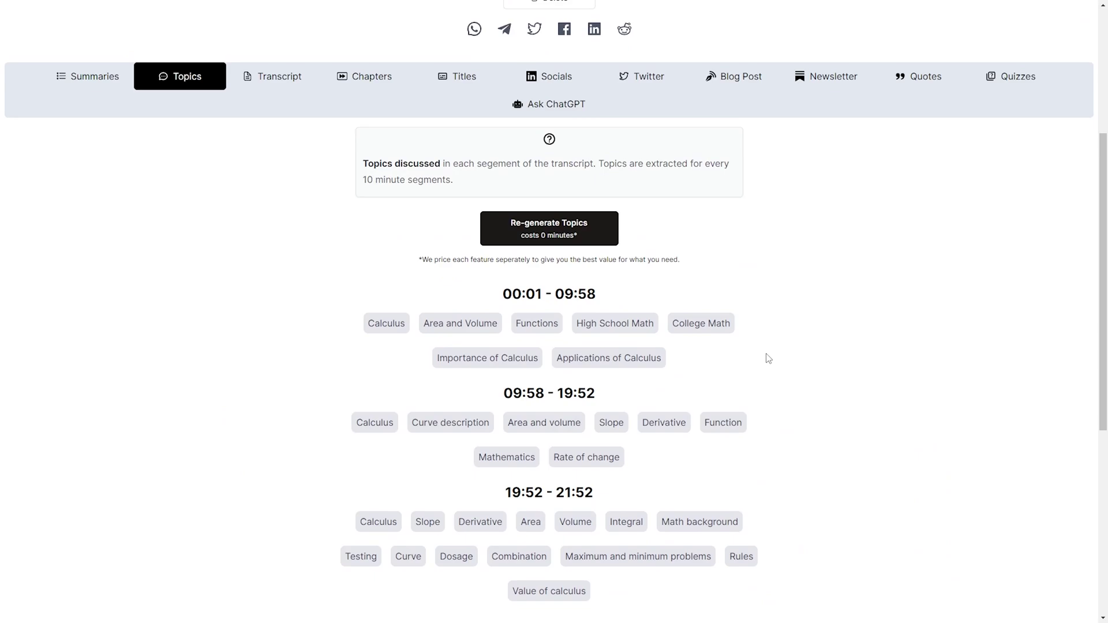
scroll(750, 358, up, 3)
click(364, 242)
scroll(323, 401, down, 3)
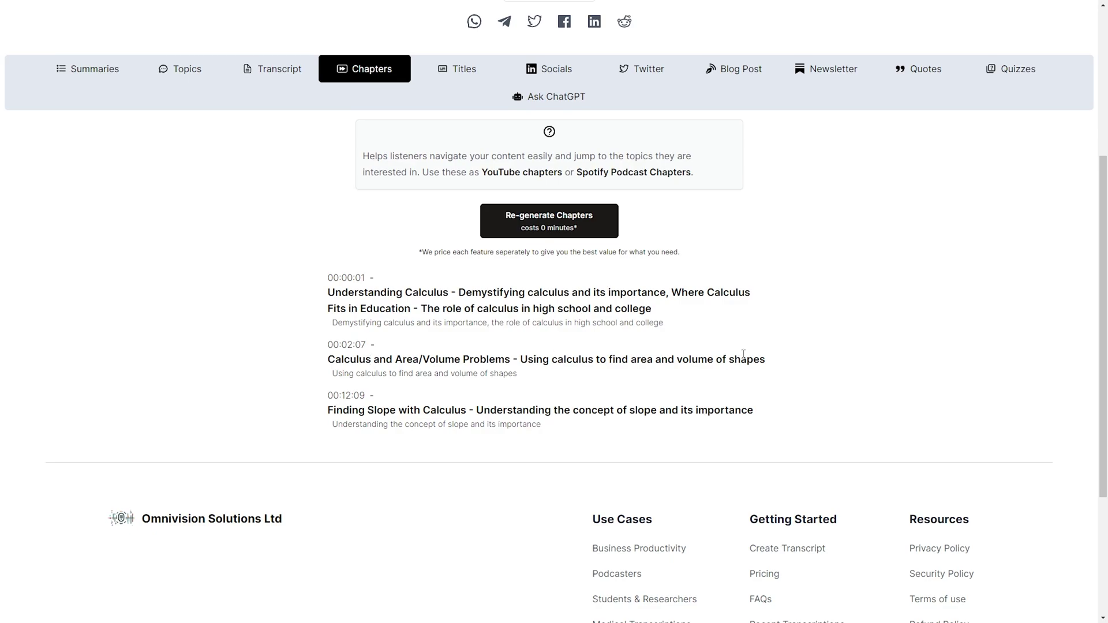
scroll(430, 355, up, 4)
Show the five suggested titles, highlighting then deselecting the first two
click(450, 300)
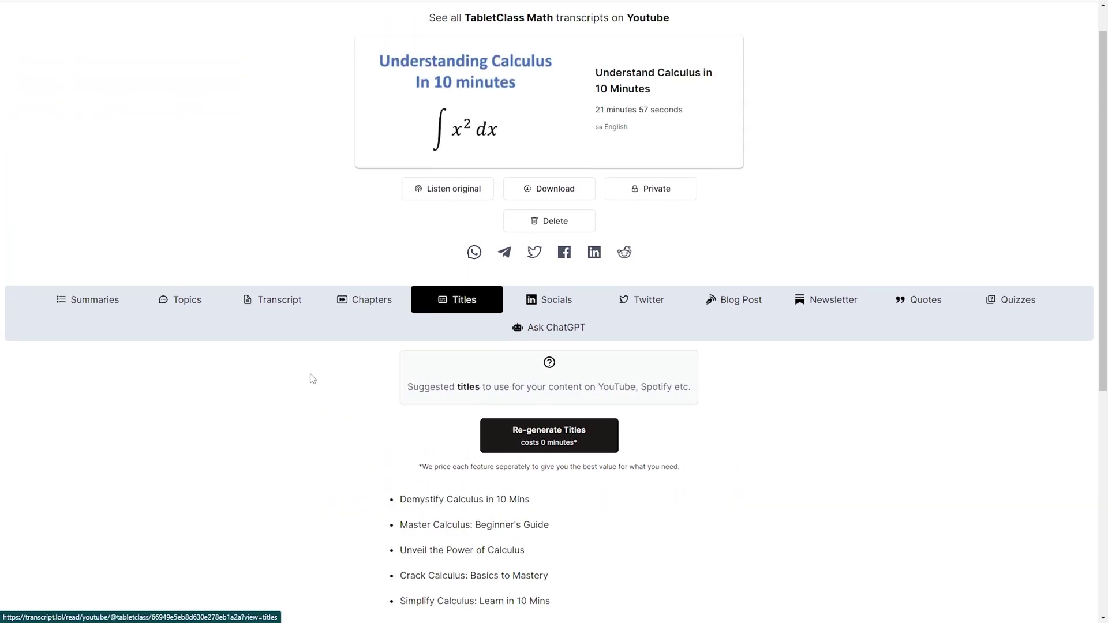
scroll(237, 390, down, 3)
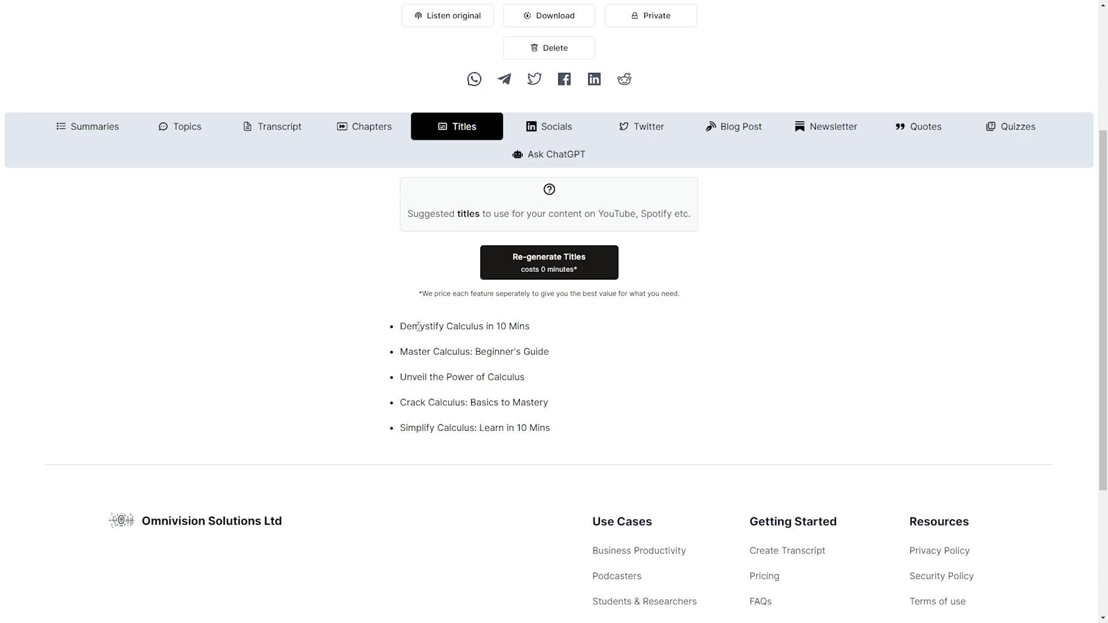
drag(414, 326, 548, 337)
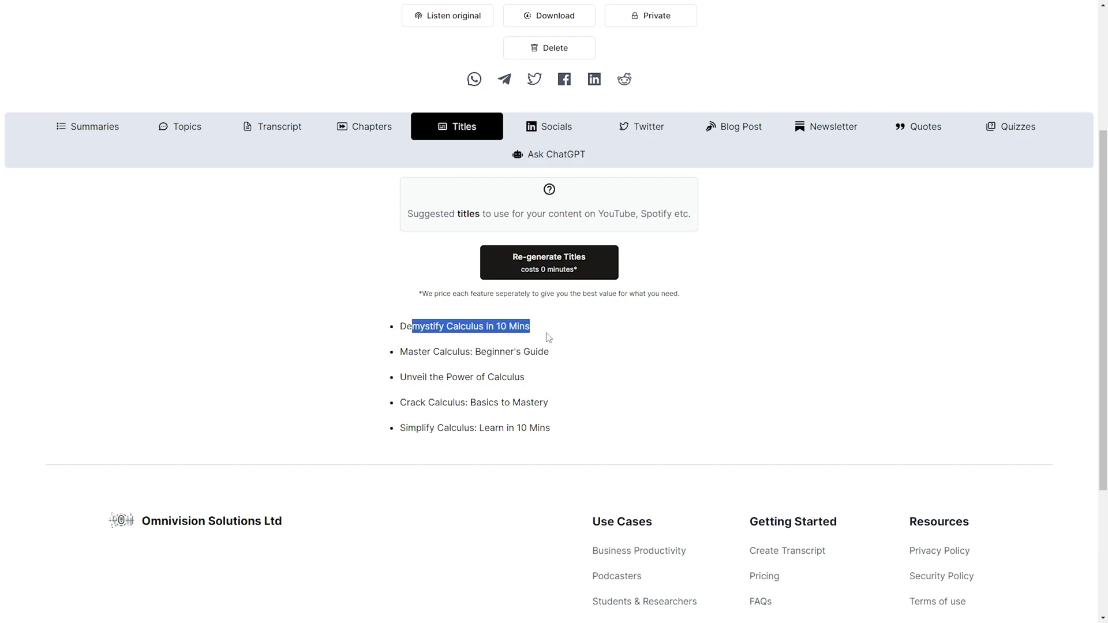
click(495, 366)
drag(400, 352, 542, 361)
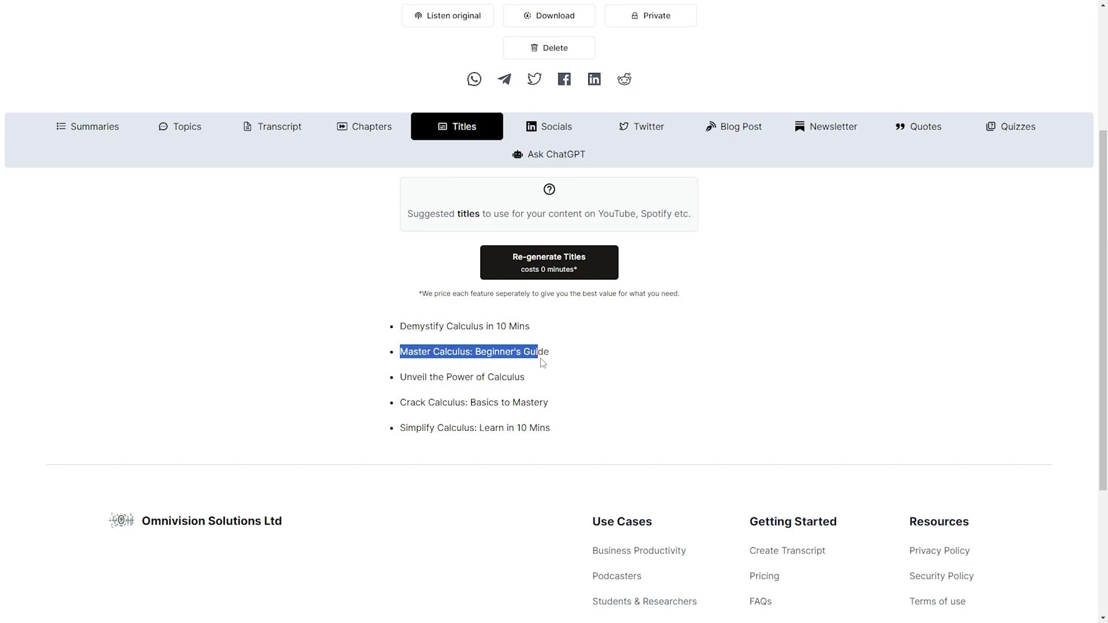
click(566, 376)
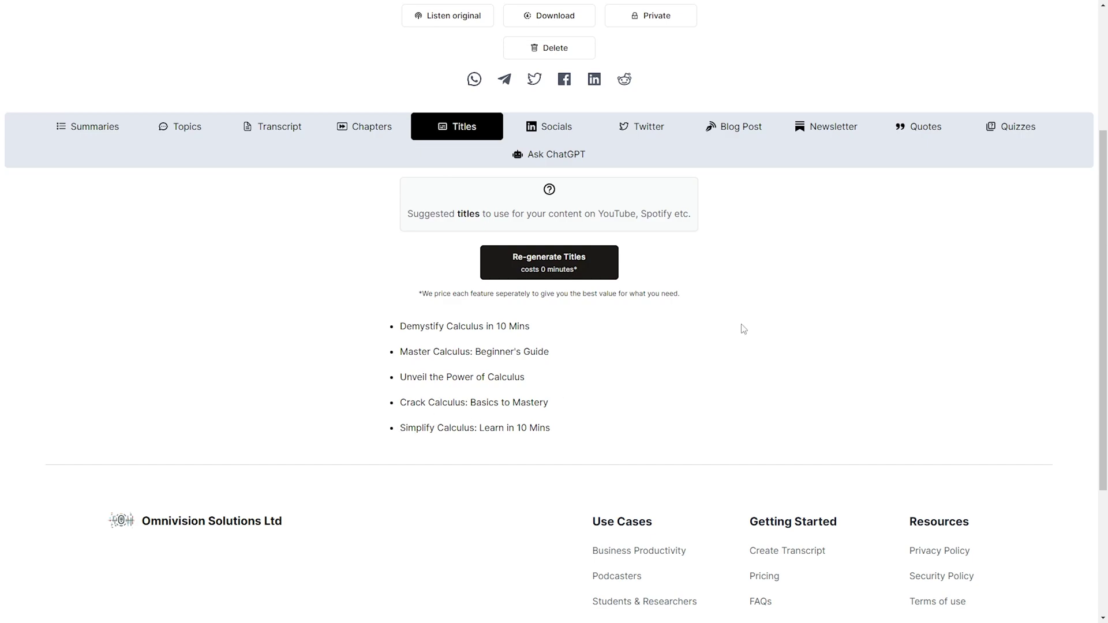
Scroll through the suggested LinkedIn posts for the calculus video
click(563, 131)
scroll(891, 302, down, 3)
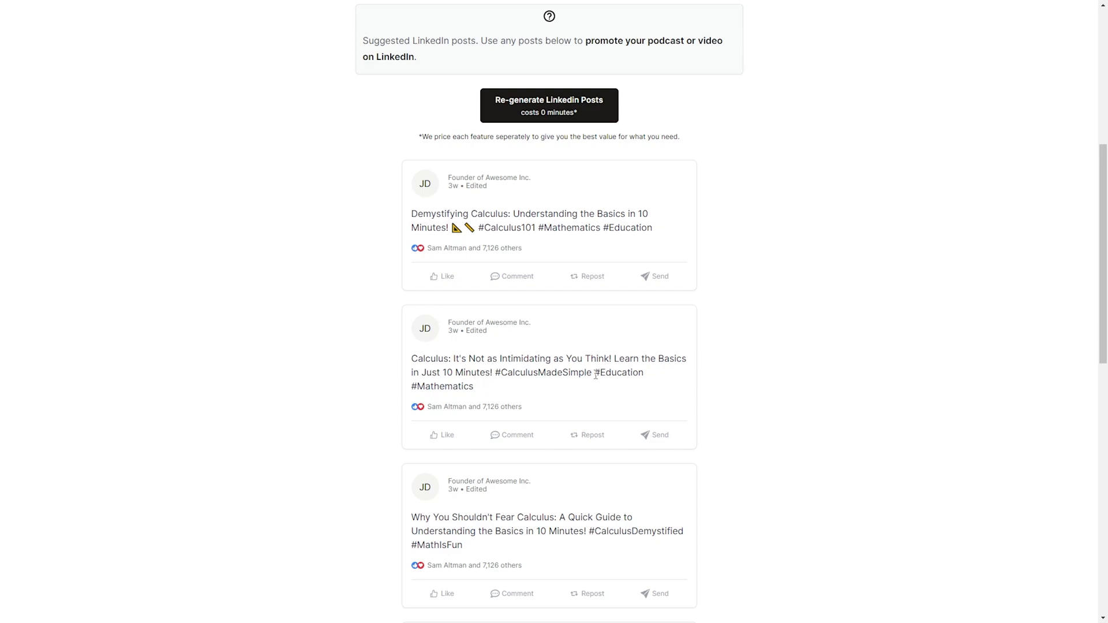
scroll(596, 375, down, 10)
scroll(530, 374, up, 3)
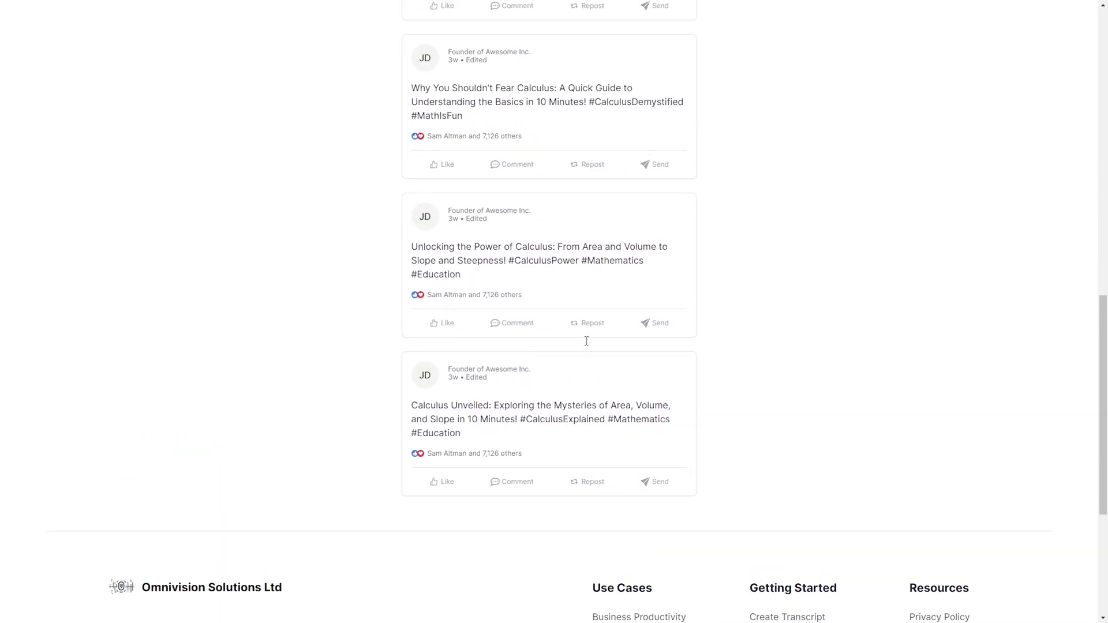
scroll(519, 338, up, 3)
scroll(833, 410, up, 8)
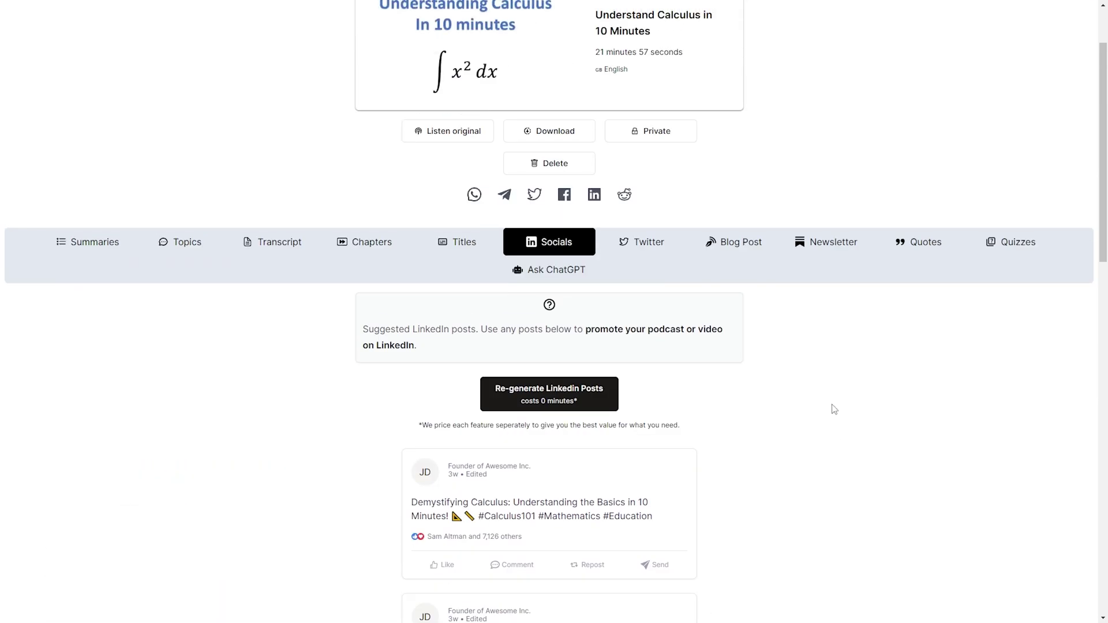
scroll(809, 396, up, 2)
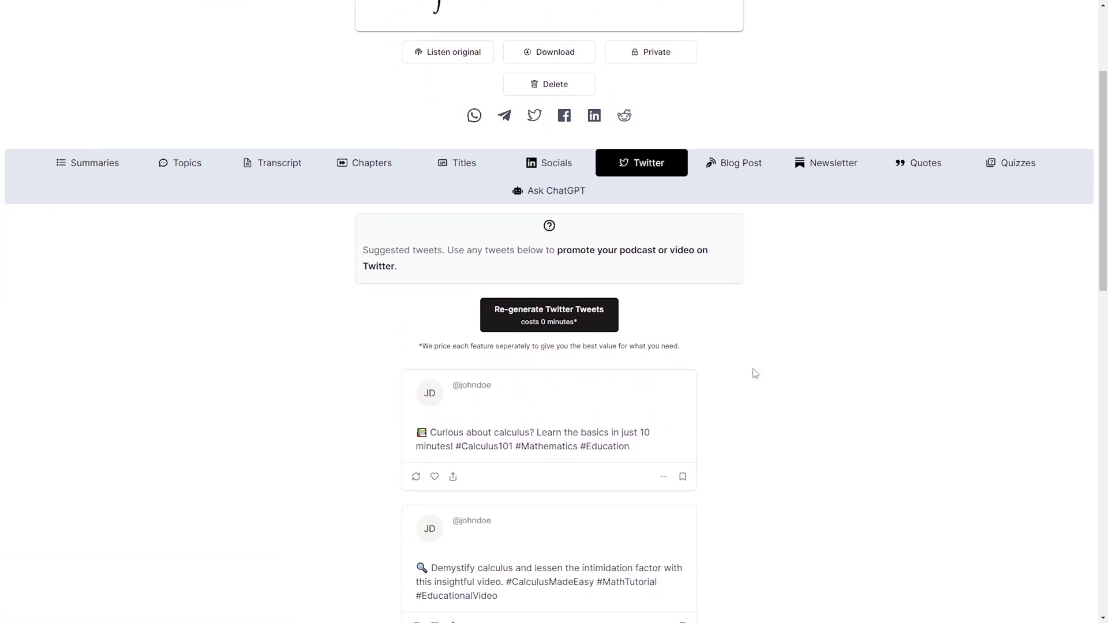
scroll(756, 374, down, 2)
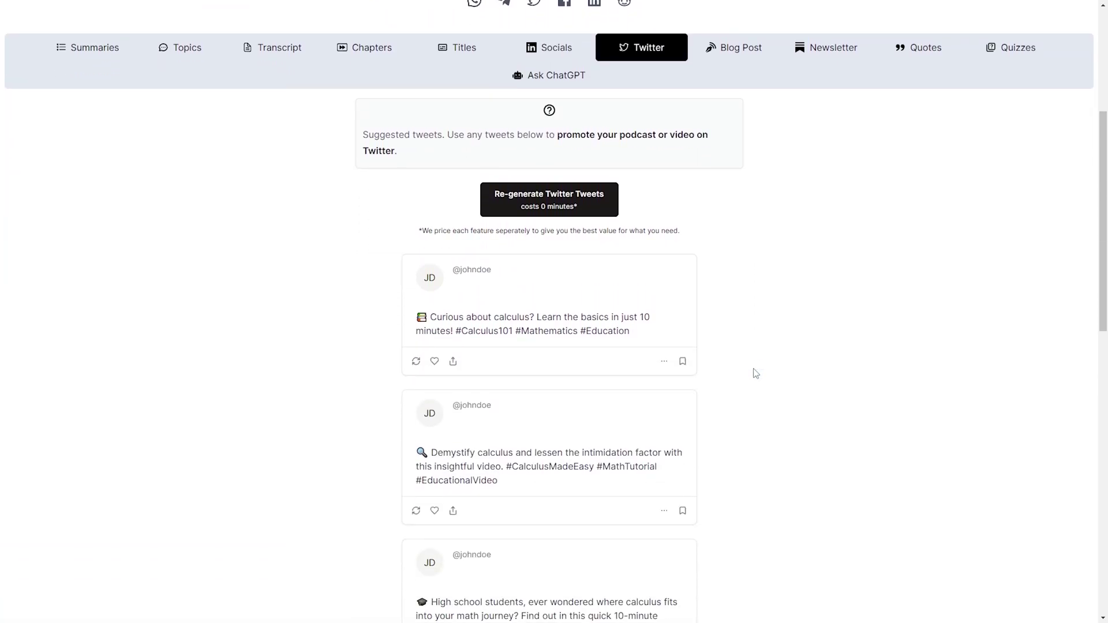
Compare the LinkedIn suggestions with the suggested tweets, ending on the tweets
click(545, 53)
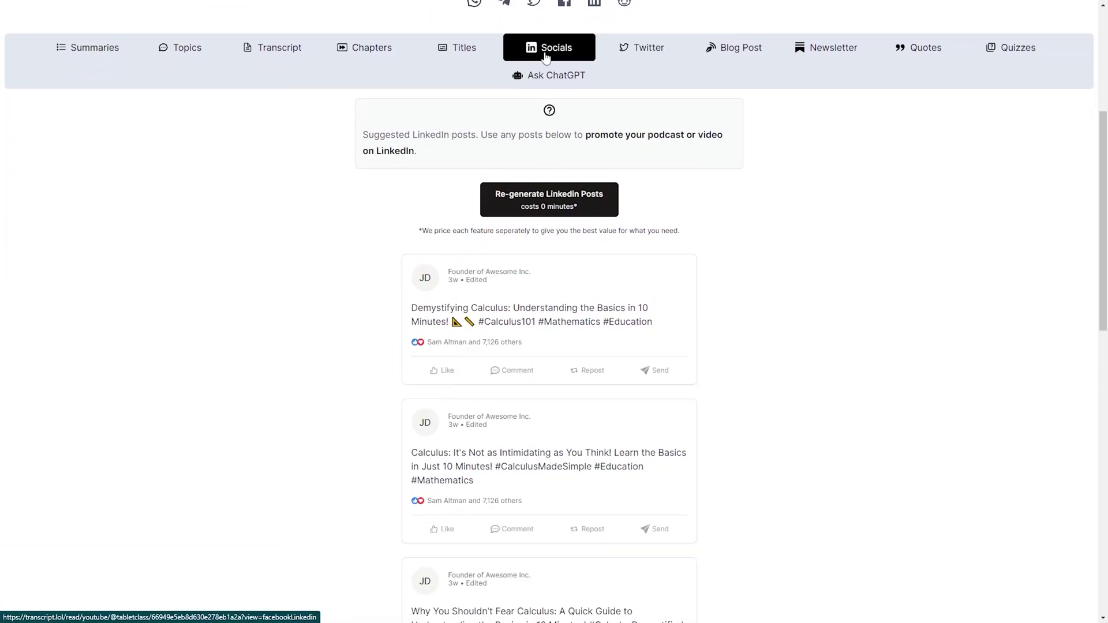
click(638, 55)
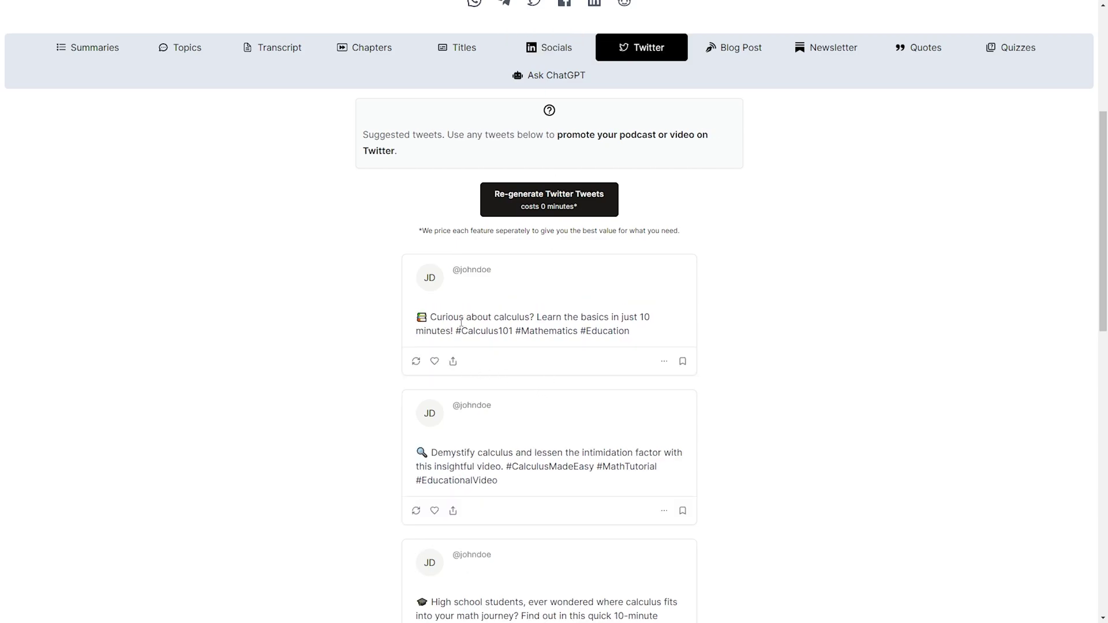
scroll(635, 364, down, 4)
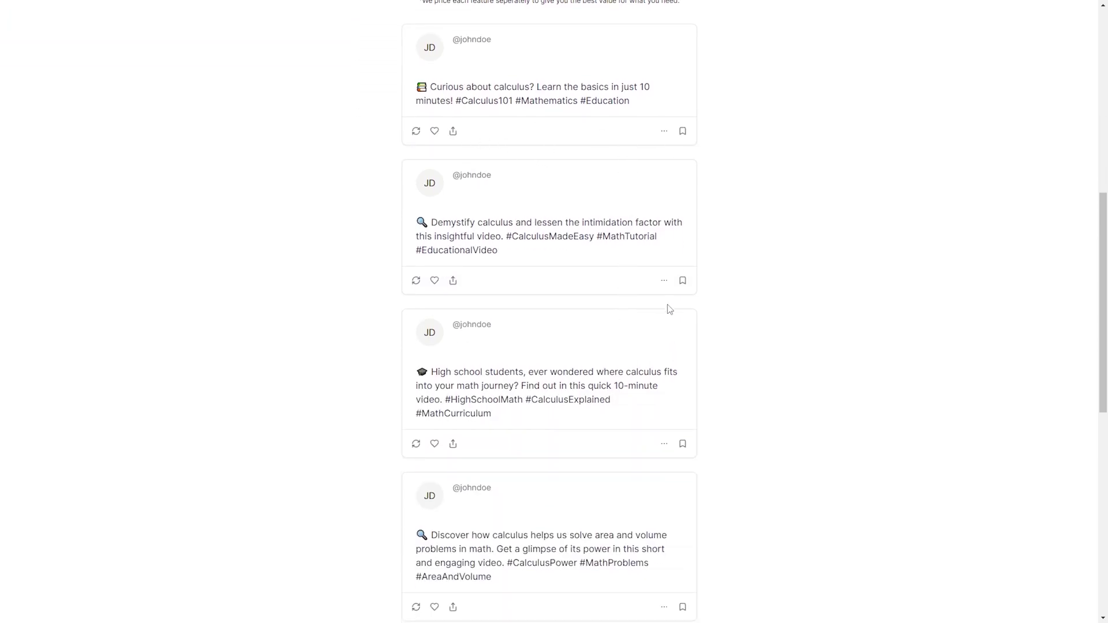
scroll(669, 310, up, 5)
click(556, 109)
scroll(669, 335, down, 5)
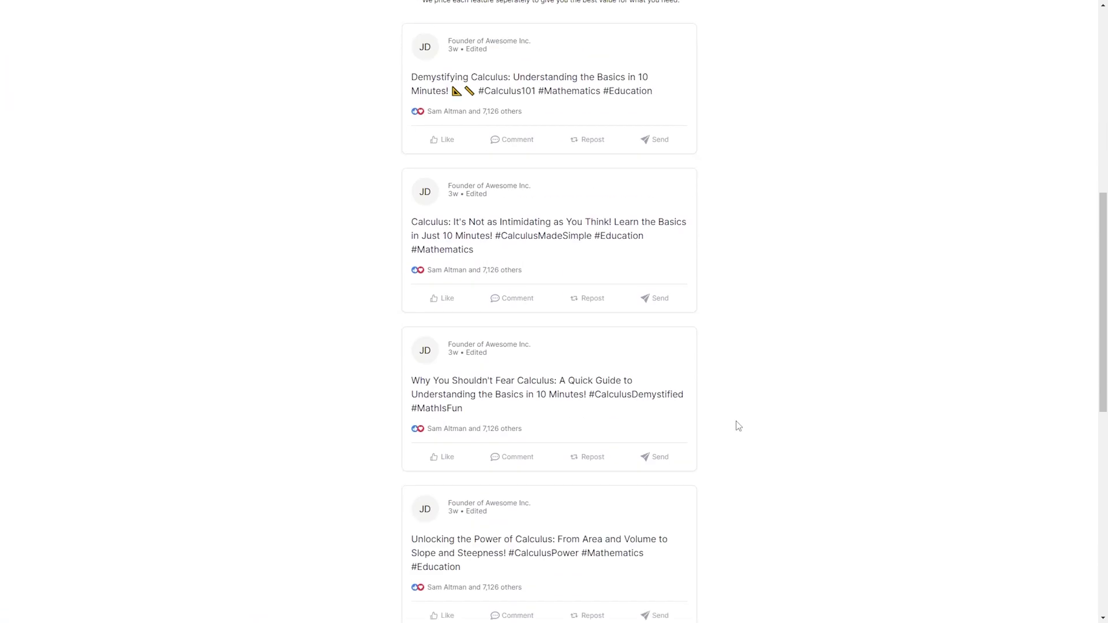
scroll(739, 426, up, 5)
click(649, 164)
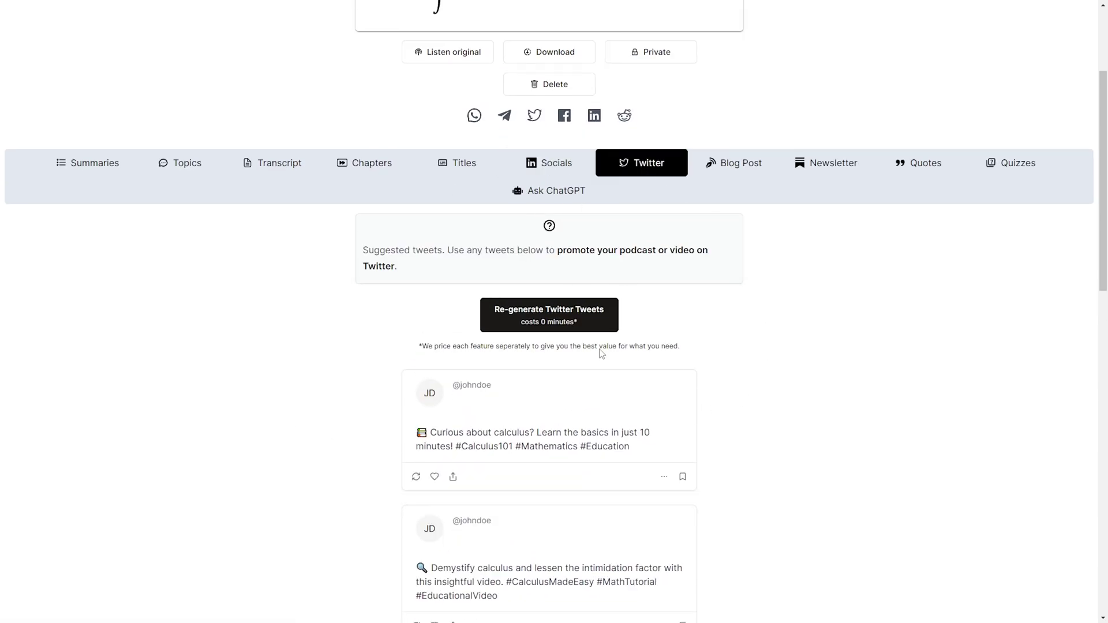
click(736, 164)
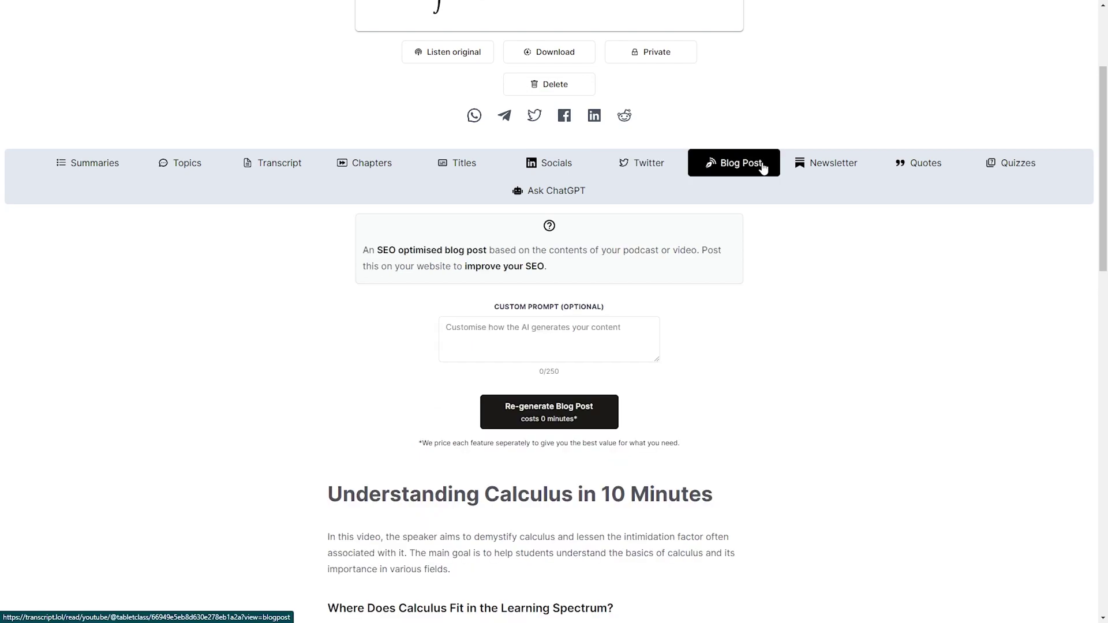
scroll(805, 433, down, 3)
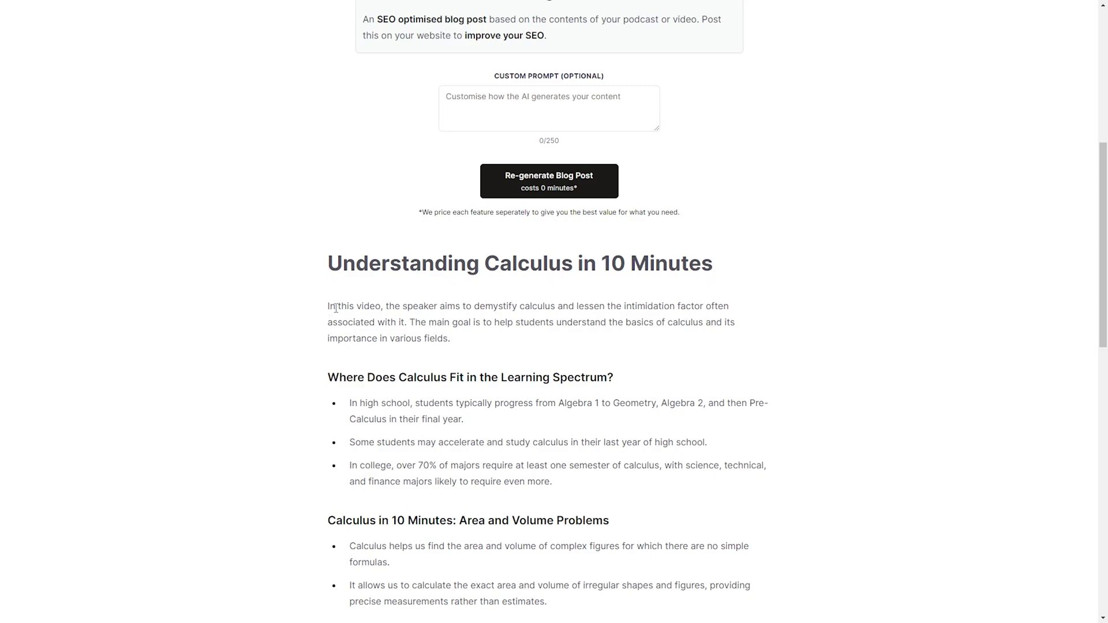
drag(326, 309, 413, 335)
click(412, 335)
scroll(285, 376, down, 7)
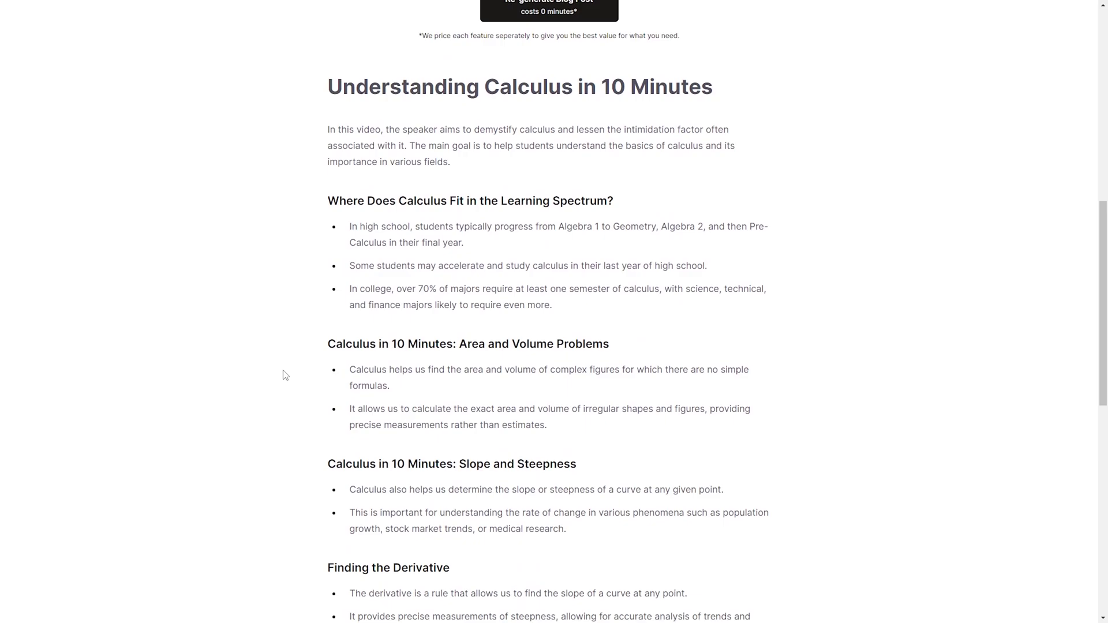
scroll(285, 376, down, 4)
scroll(285, 376, up, 7)
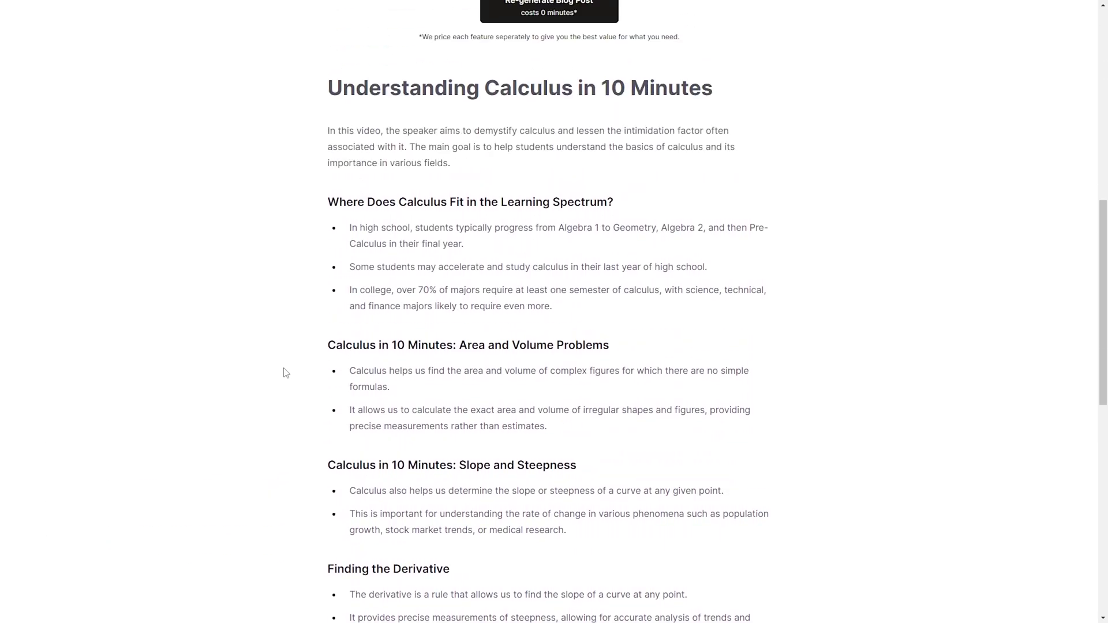
drag(350, 229, 432, 229)
click(485, 227)
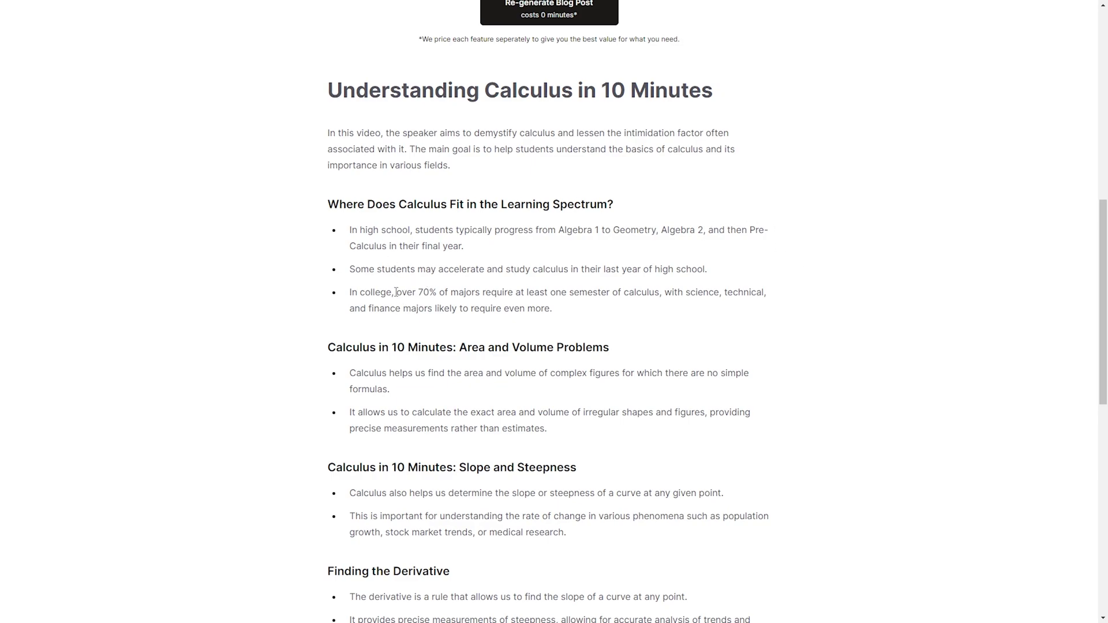
drag(428, 293, 516, 293)
click(498, 295)
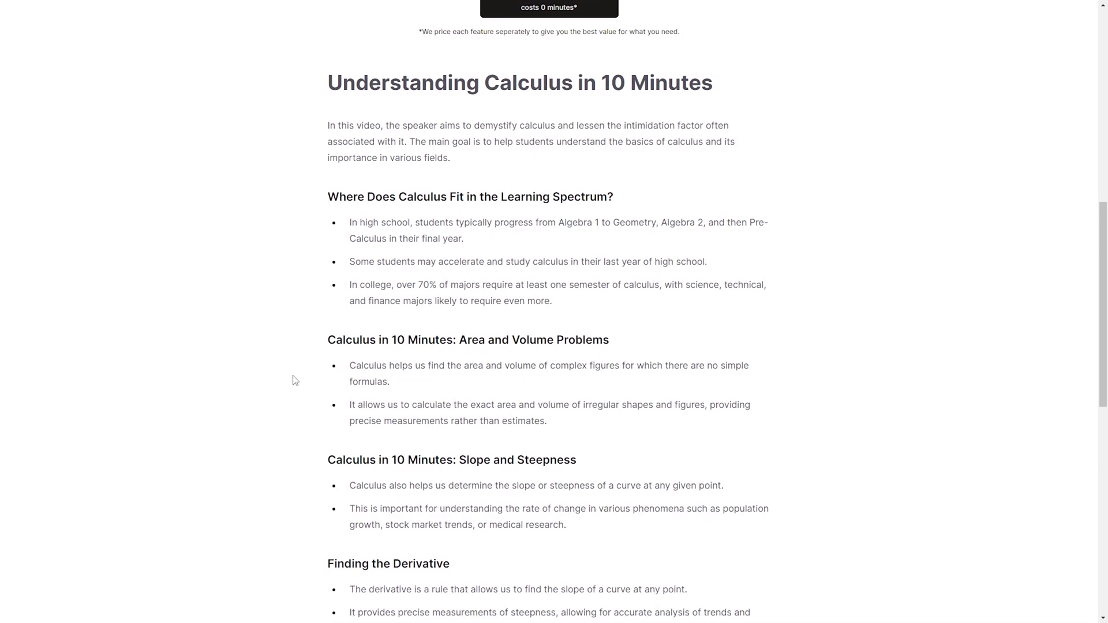
scroll(292, 378, down, 1)
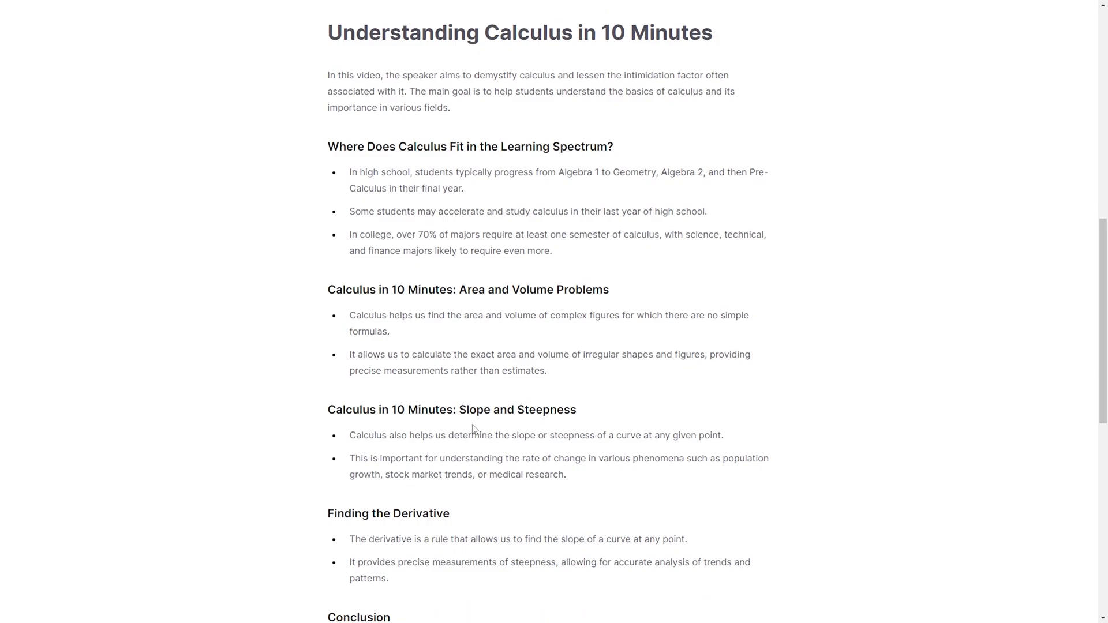
scroll(564, 384, down, 4)
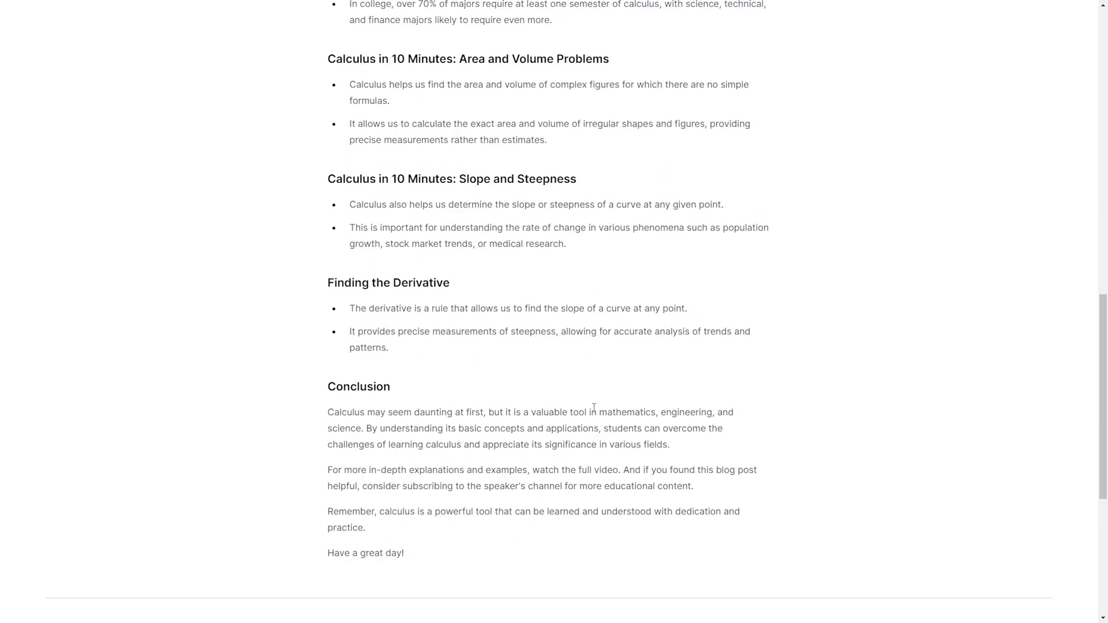
scroll(594, 403, up, 6)
scroll(595, 408, down, 10)
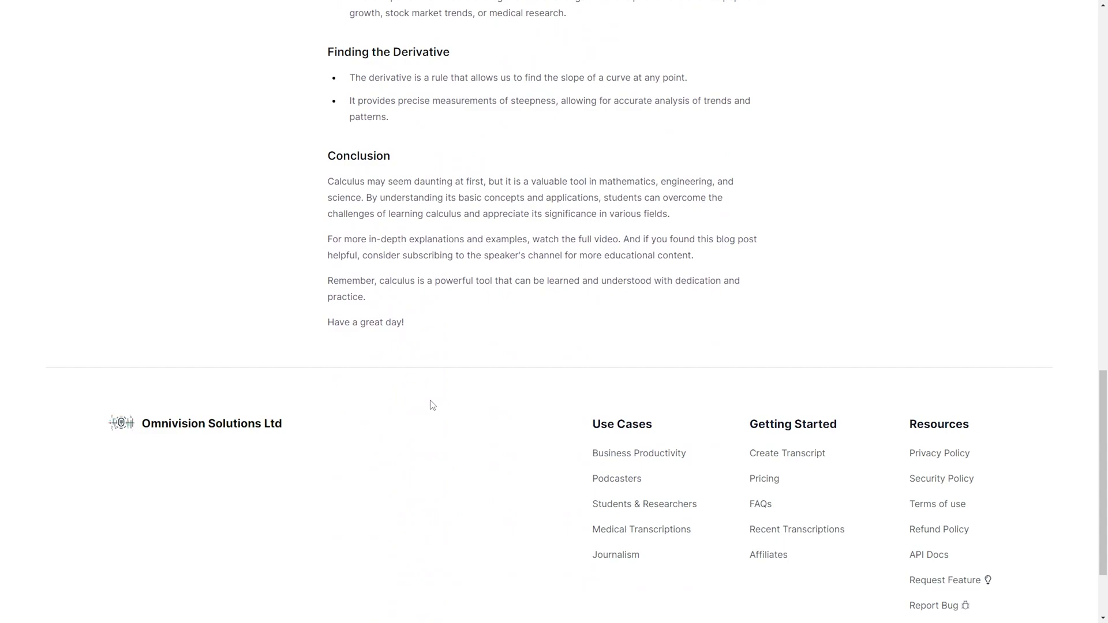
scroll(433, 403, up, 5)
scroll(437, 405, up, 12)
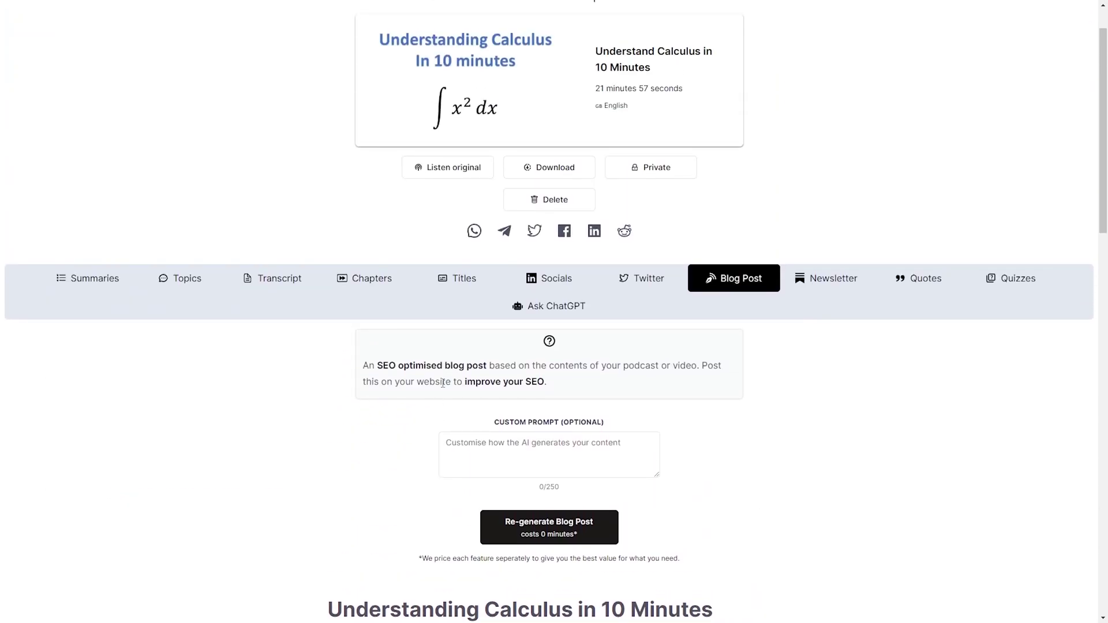
Show the generated calculus newsletter and scroll through it
click(832, 279)
scroll(259, 391, down, 4)
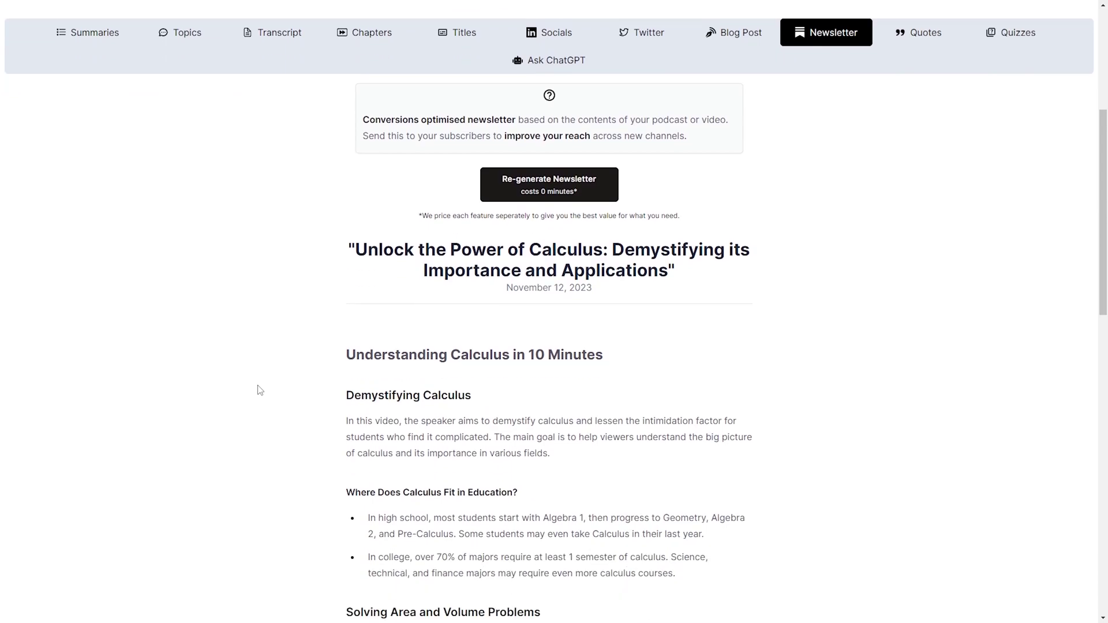
scroll(259, 391, down, 2)
scroll(443, 319, down, 3)
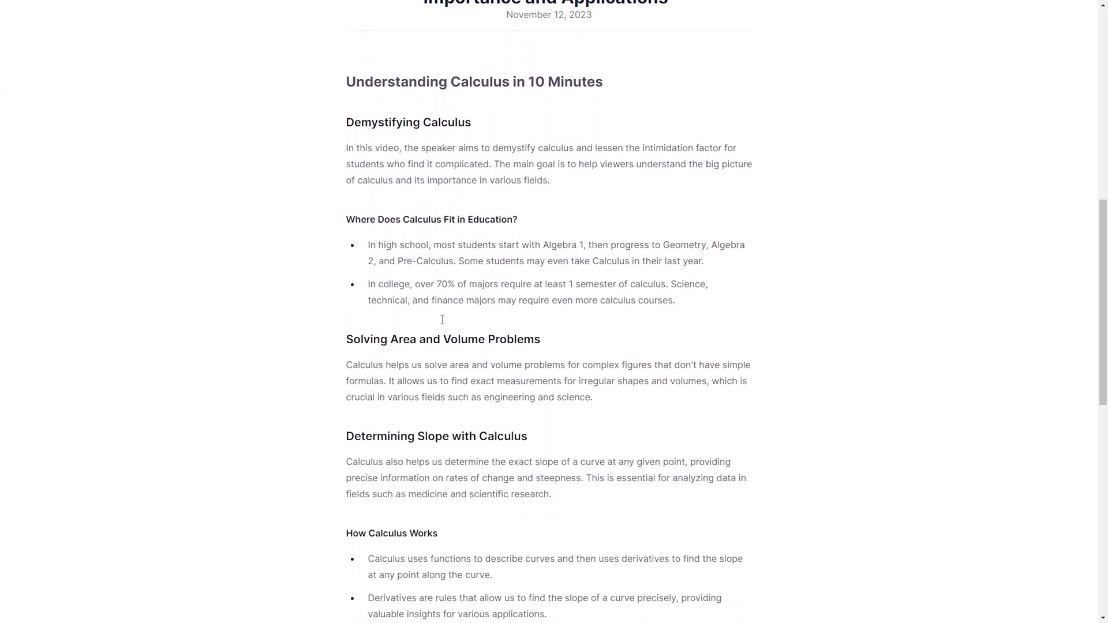
scroll(443, 319, down, 6)
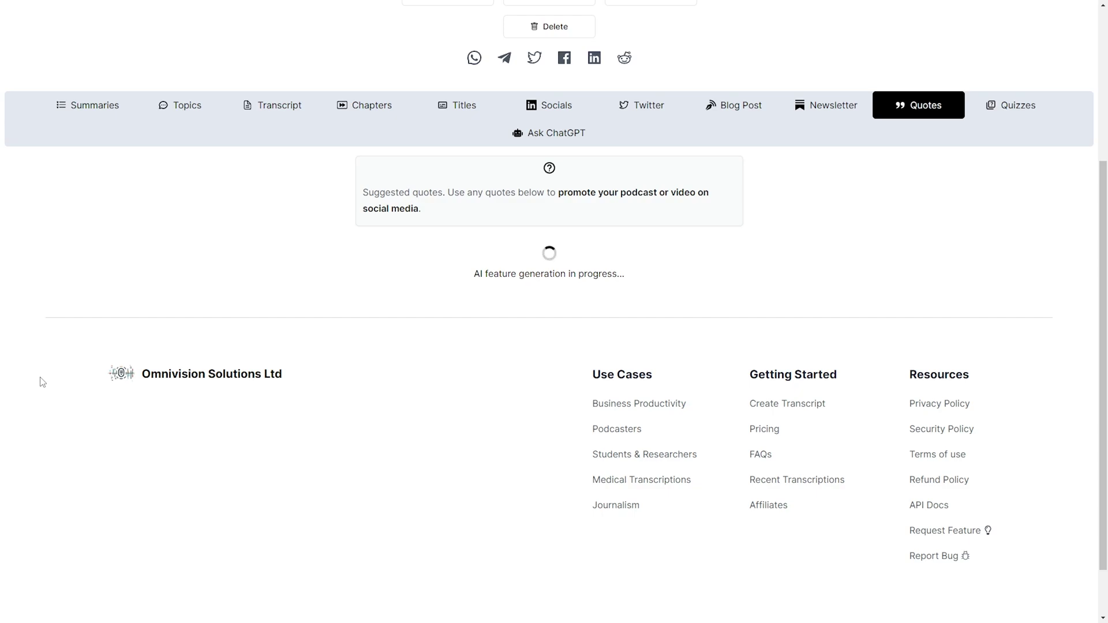
Open the quiz and answer questions 1–3: 'To teach calculus in 10 minutes', 'In the first year of college', 'πr'
click(1035, 103)
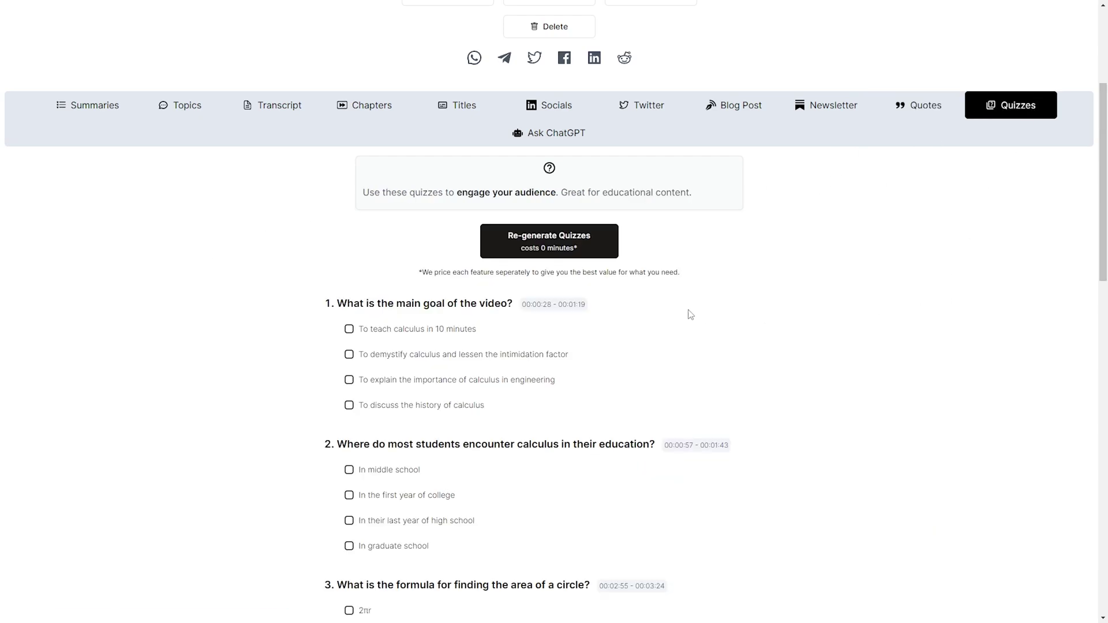
click(349, 330)
scroll(261, 346, down, 1)
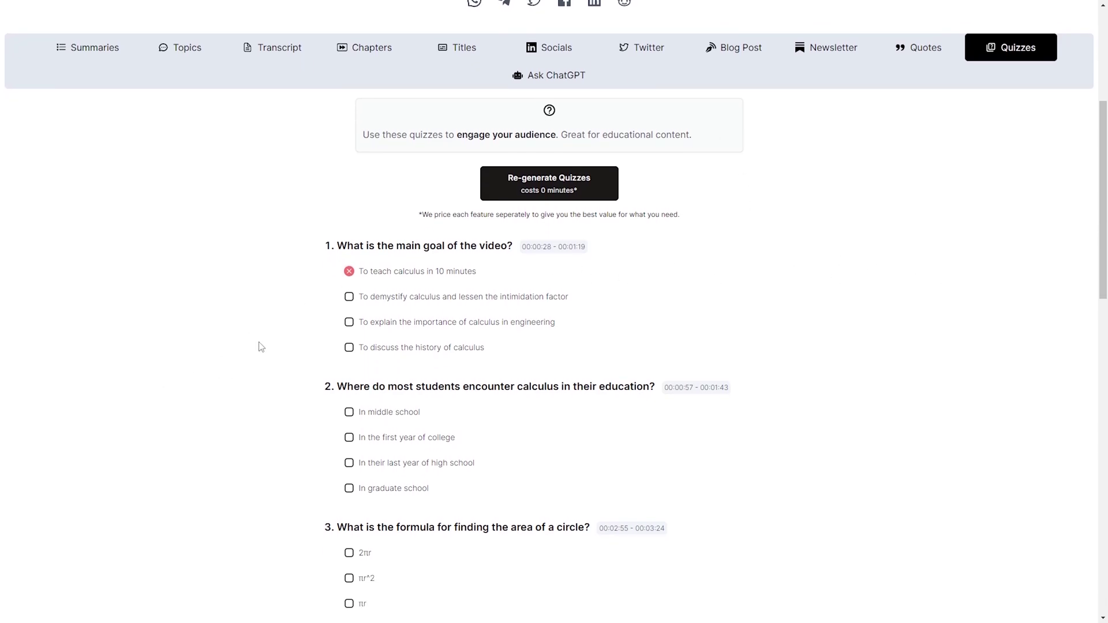
scroll(266, 303, down, 2)
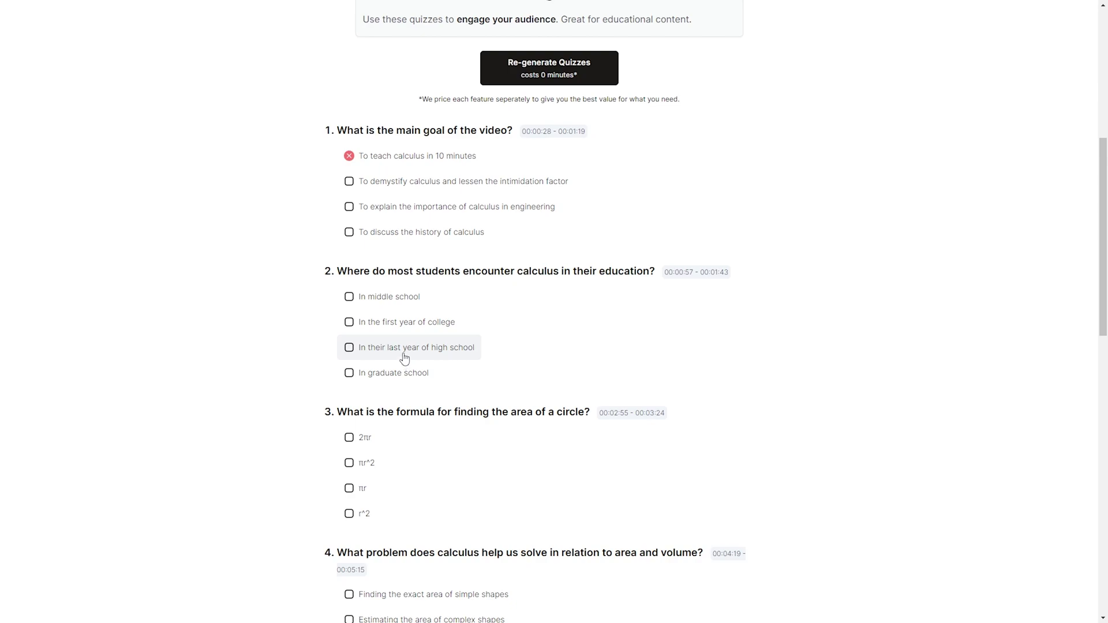
click(403, 329)
scroll(693, 378, down, 2)
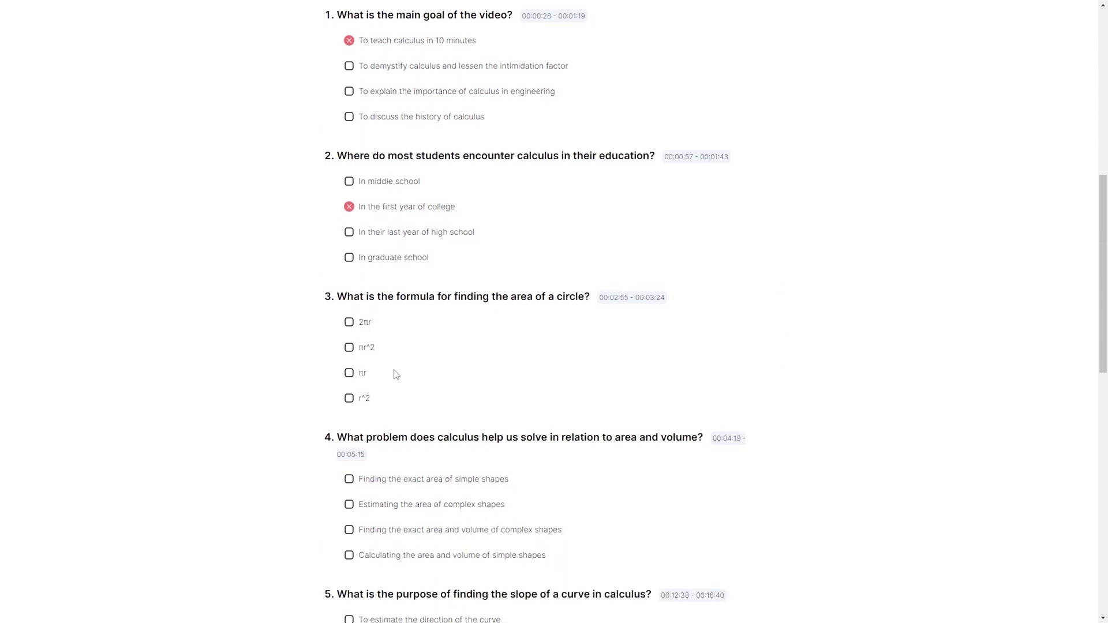
click(358, 374)
Answer questions 4–7, including 'To define the derivative' and 'Studying calculus rules and formulas'
scroll(788, 379, down, 3)
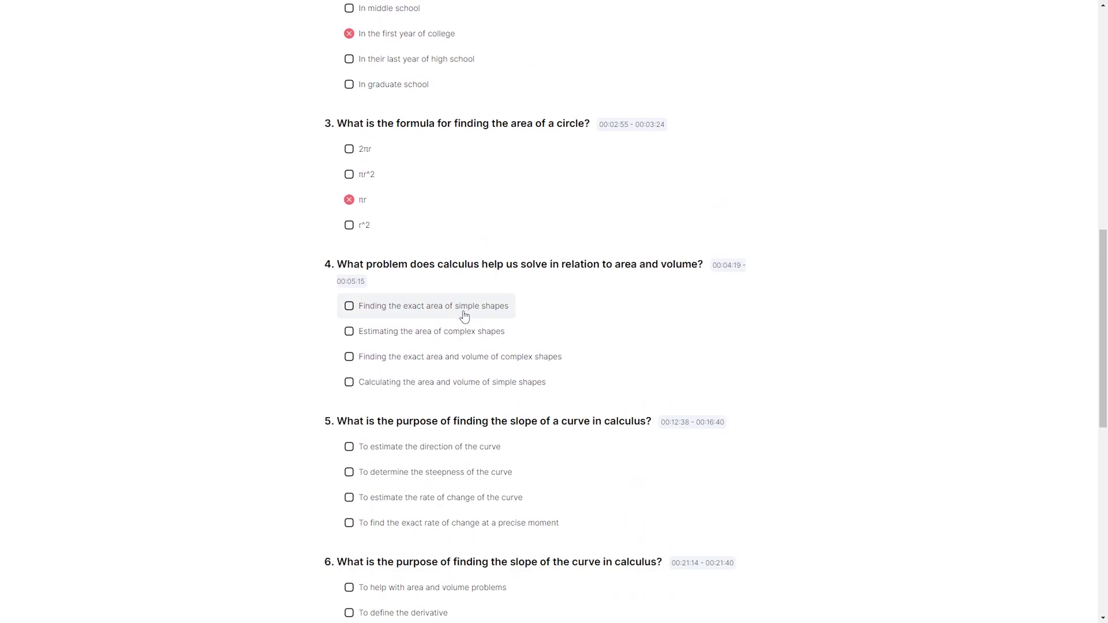
click(495, 308)
scroll(824, 323, down, 4)
click(440, 299)
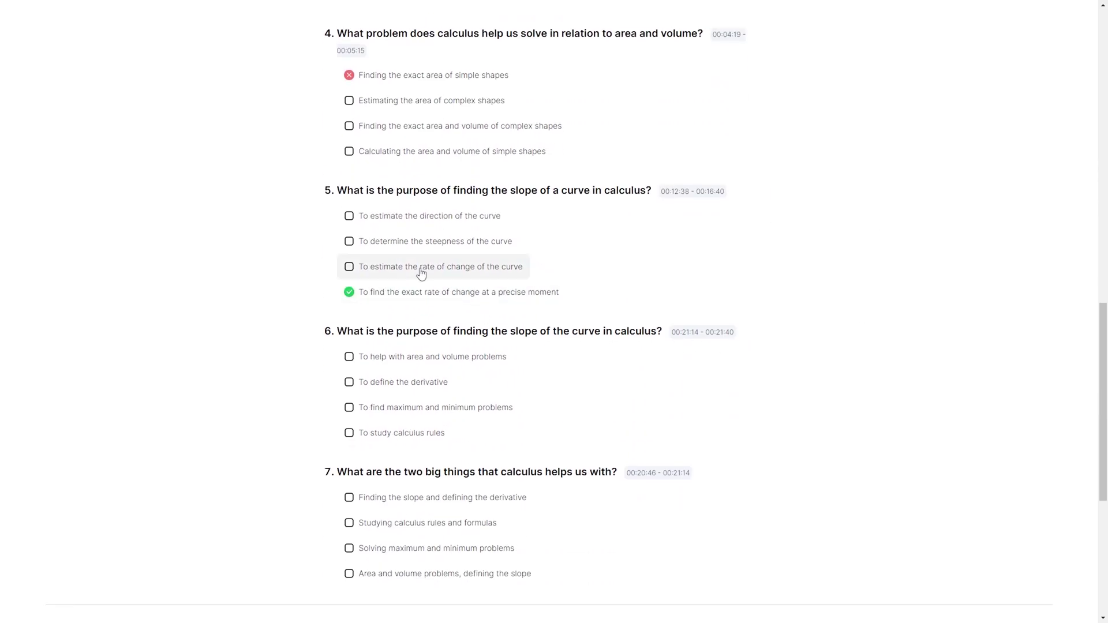
scroll(785, 392, down, 2)
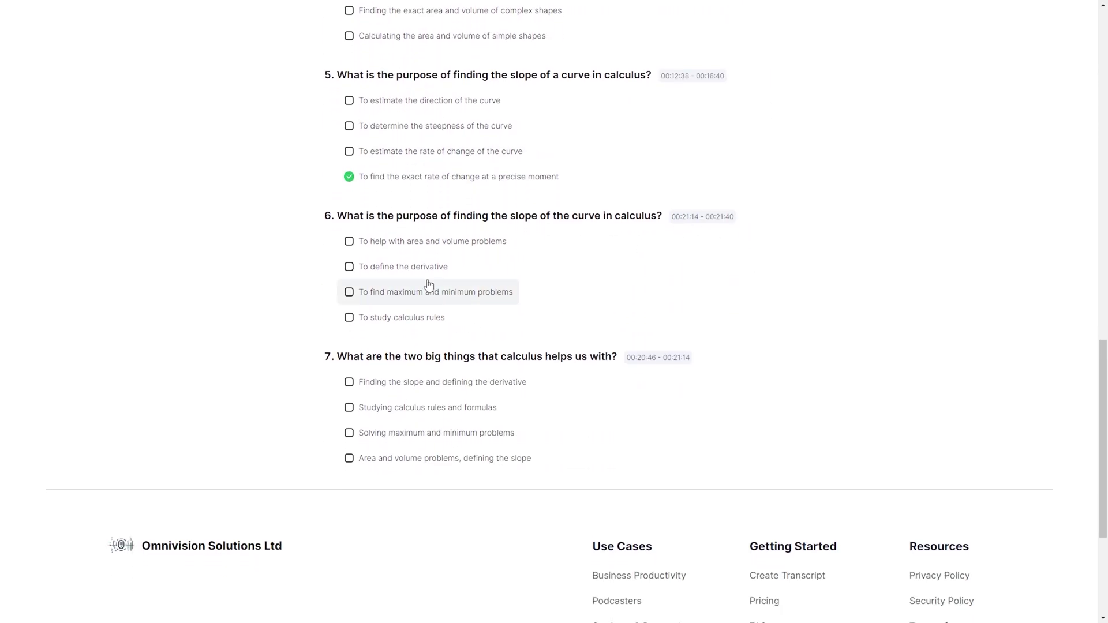
click(404, 267)
click(434, 411)
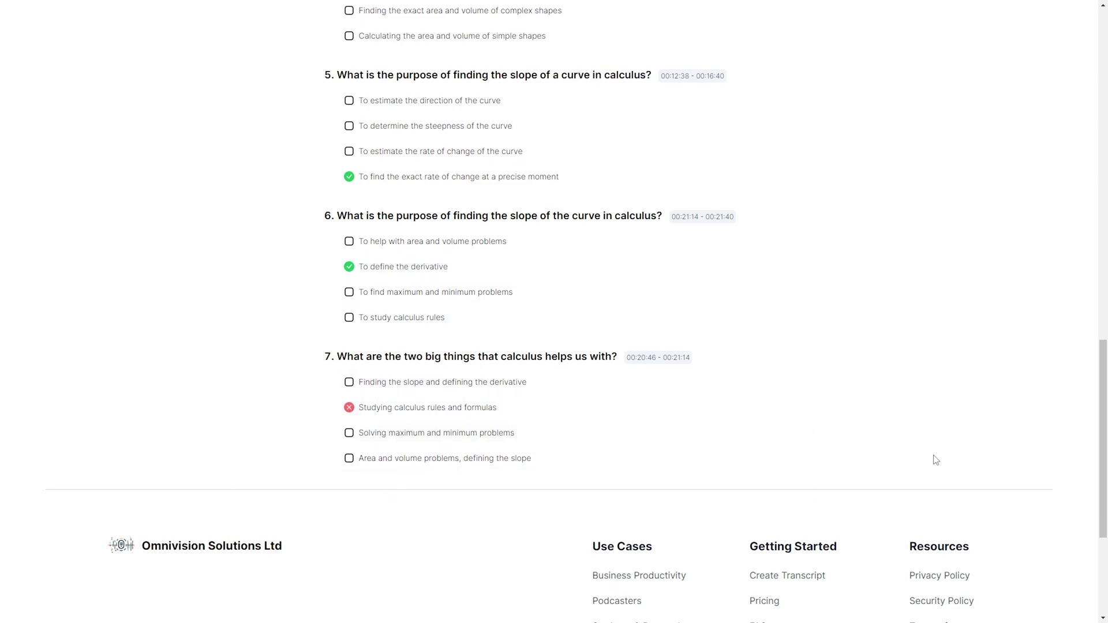
scroll(935, 460, up, 15)
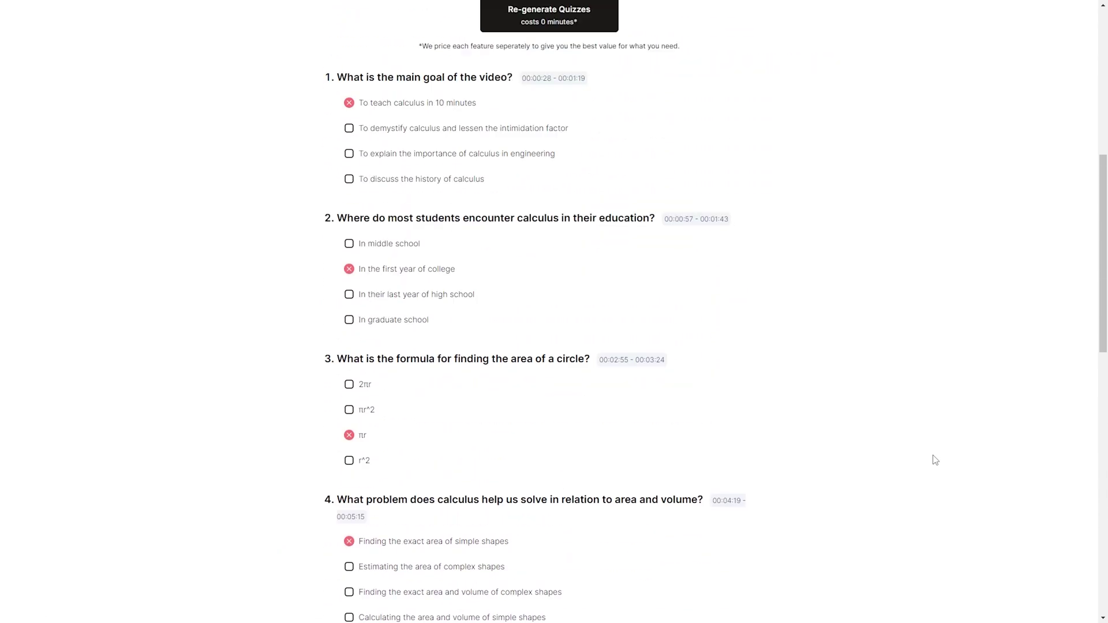
scroll(936, 465, up, 2)
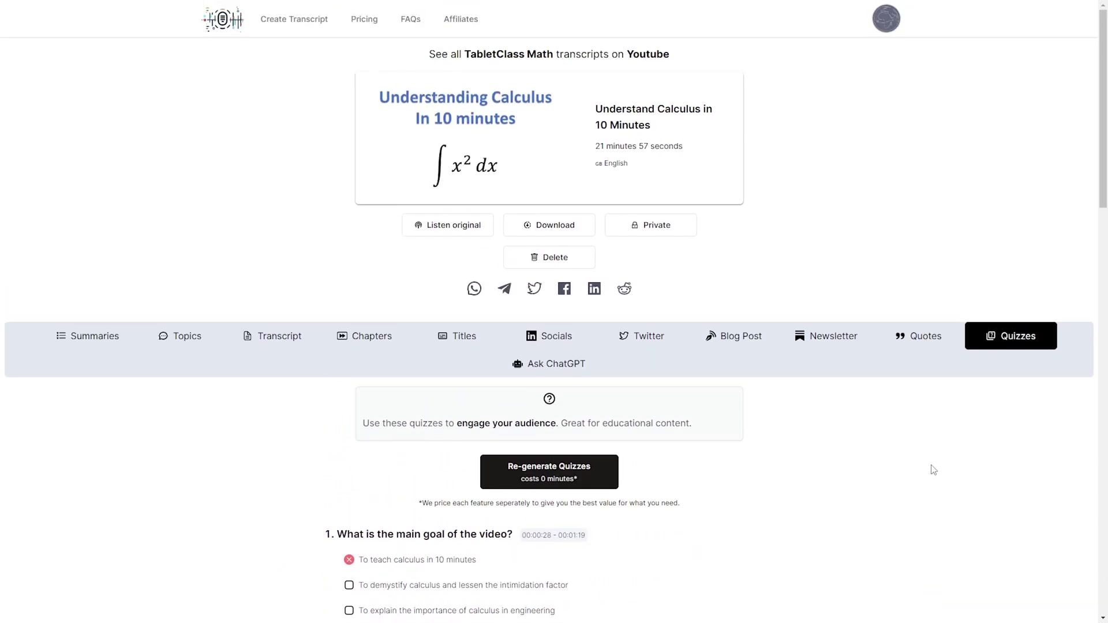
Ask ChatGPT 'What is the purpose of the video?' and read through its answer
click(582, 369)
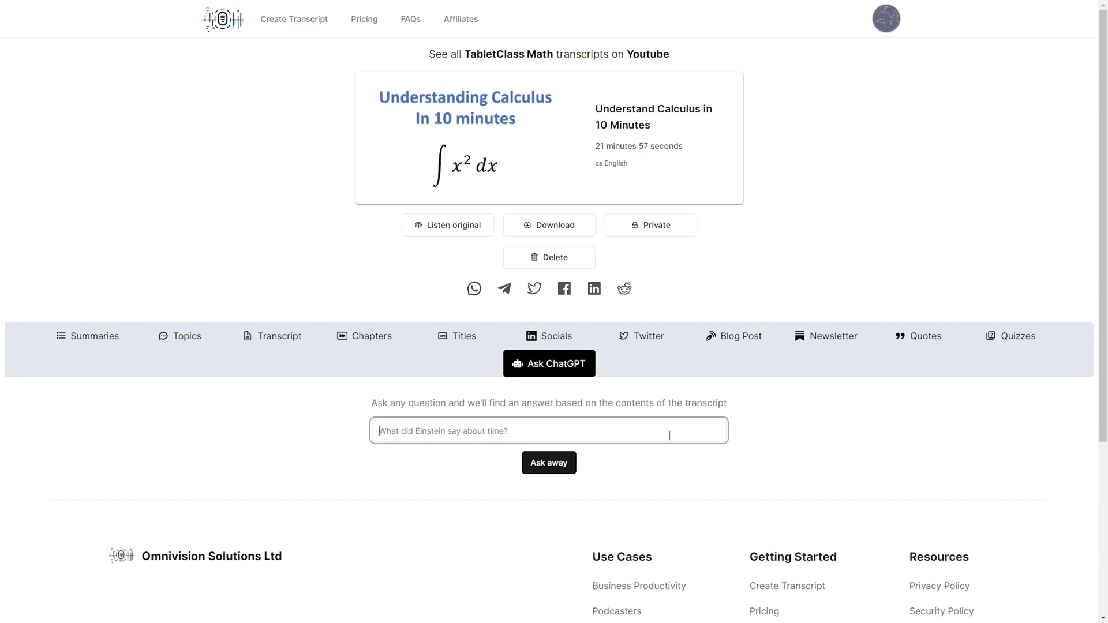
text(What is the purpose of the video?)
key(Return)
scroll(982, 460, down, 4)
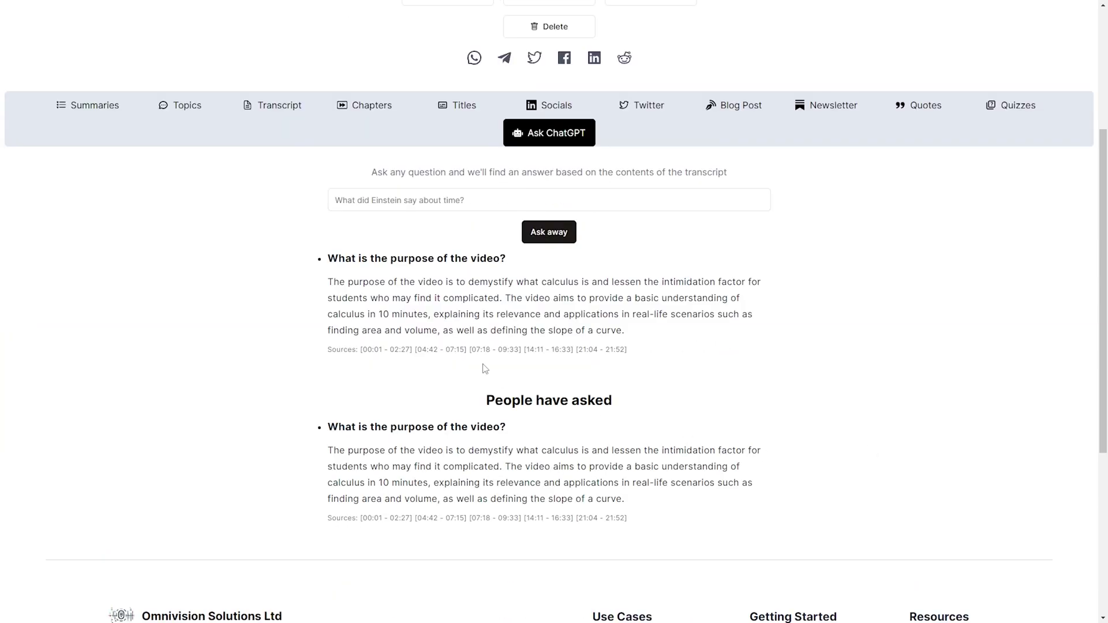
drag(333, 284, 716, 323)
click(681, 315)
drag(475, 283, 631, 289)
click(618, 293)
Ask a follow-up question: 'When do most people take calculus'
click(570, 189)
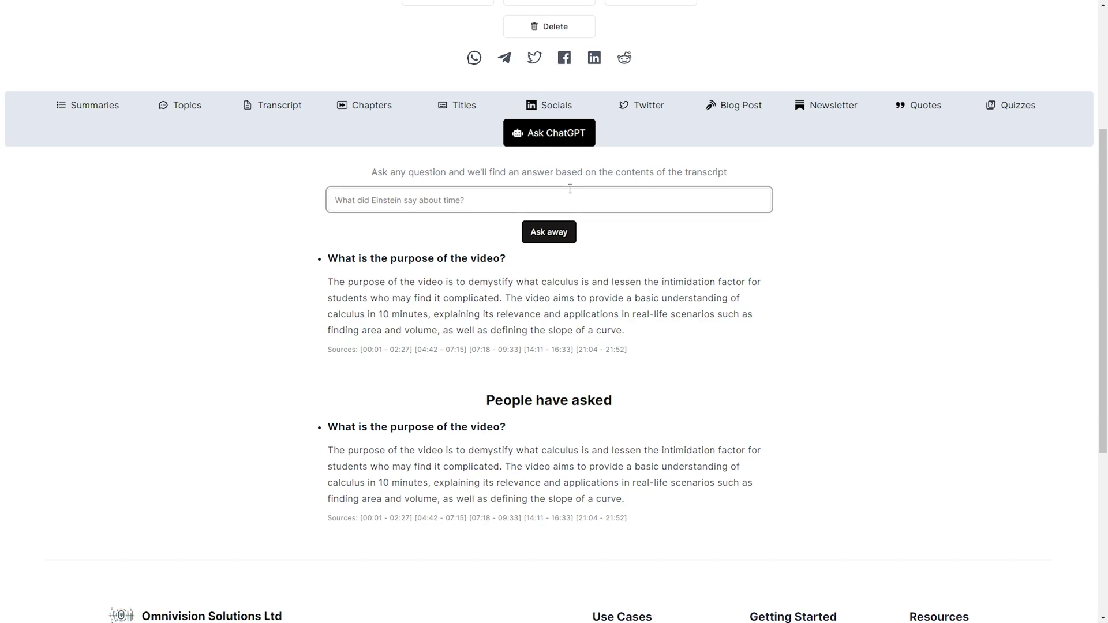
text(When do most people take calculus)
key(Return)
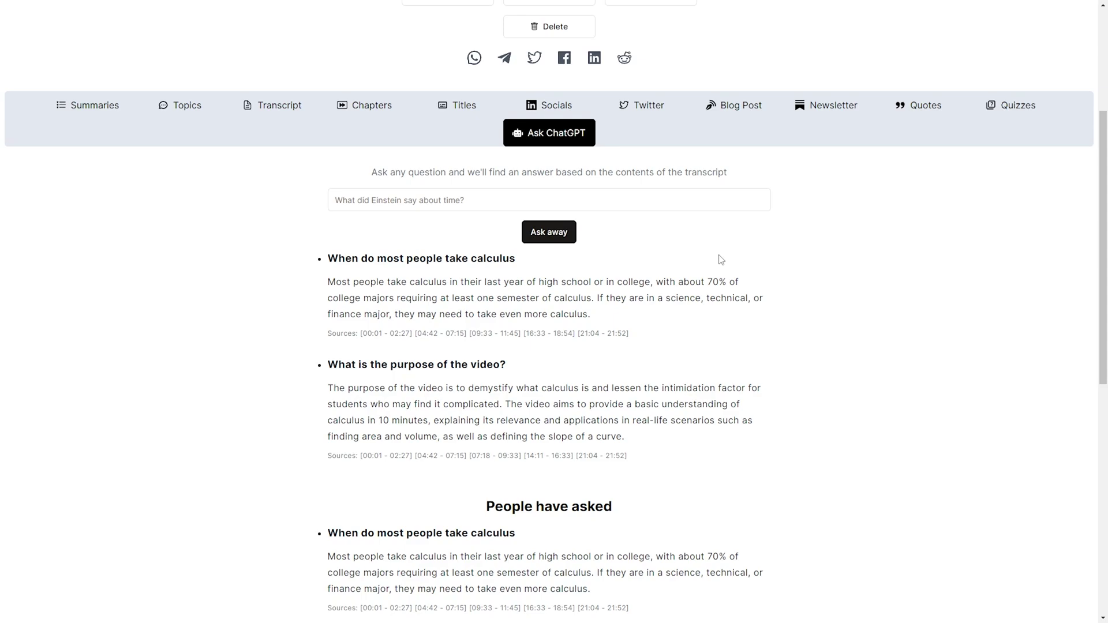
Scroll back to the top and reopen the still-generating suggested quotes
scroll(905, 262, up, 4)
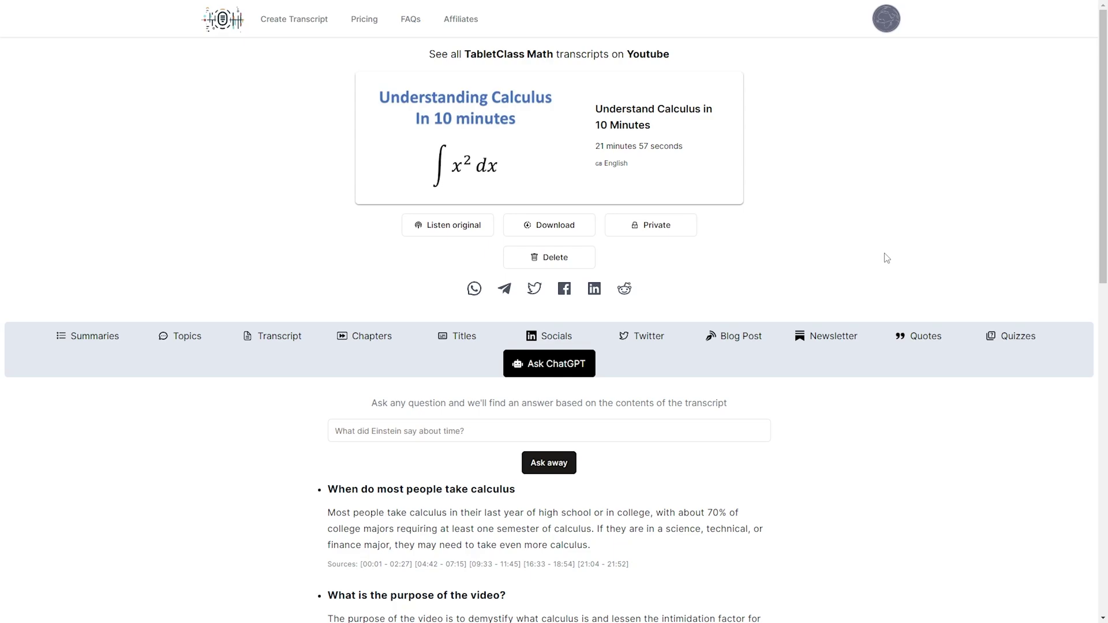
click(920, 342)
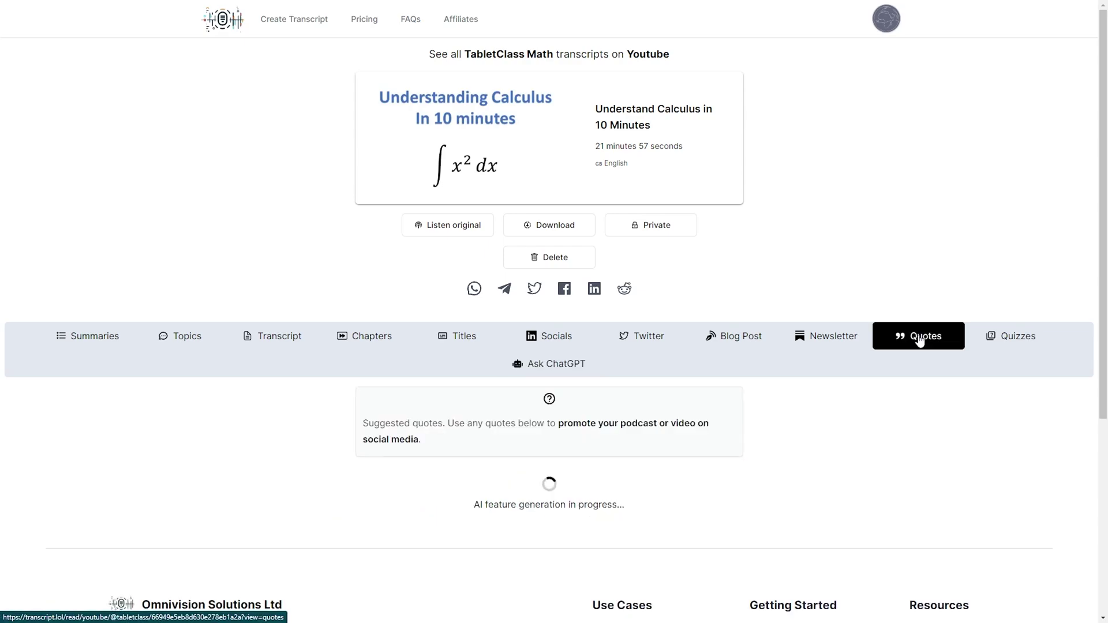